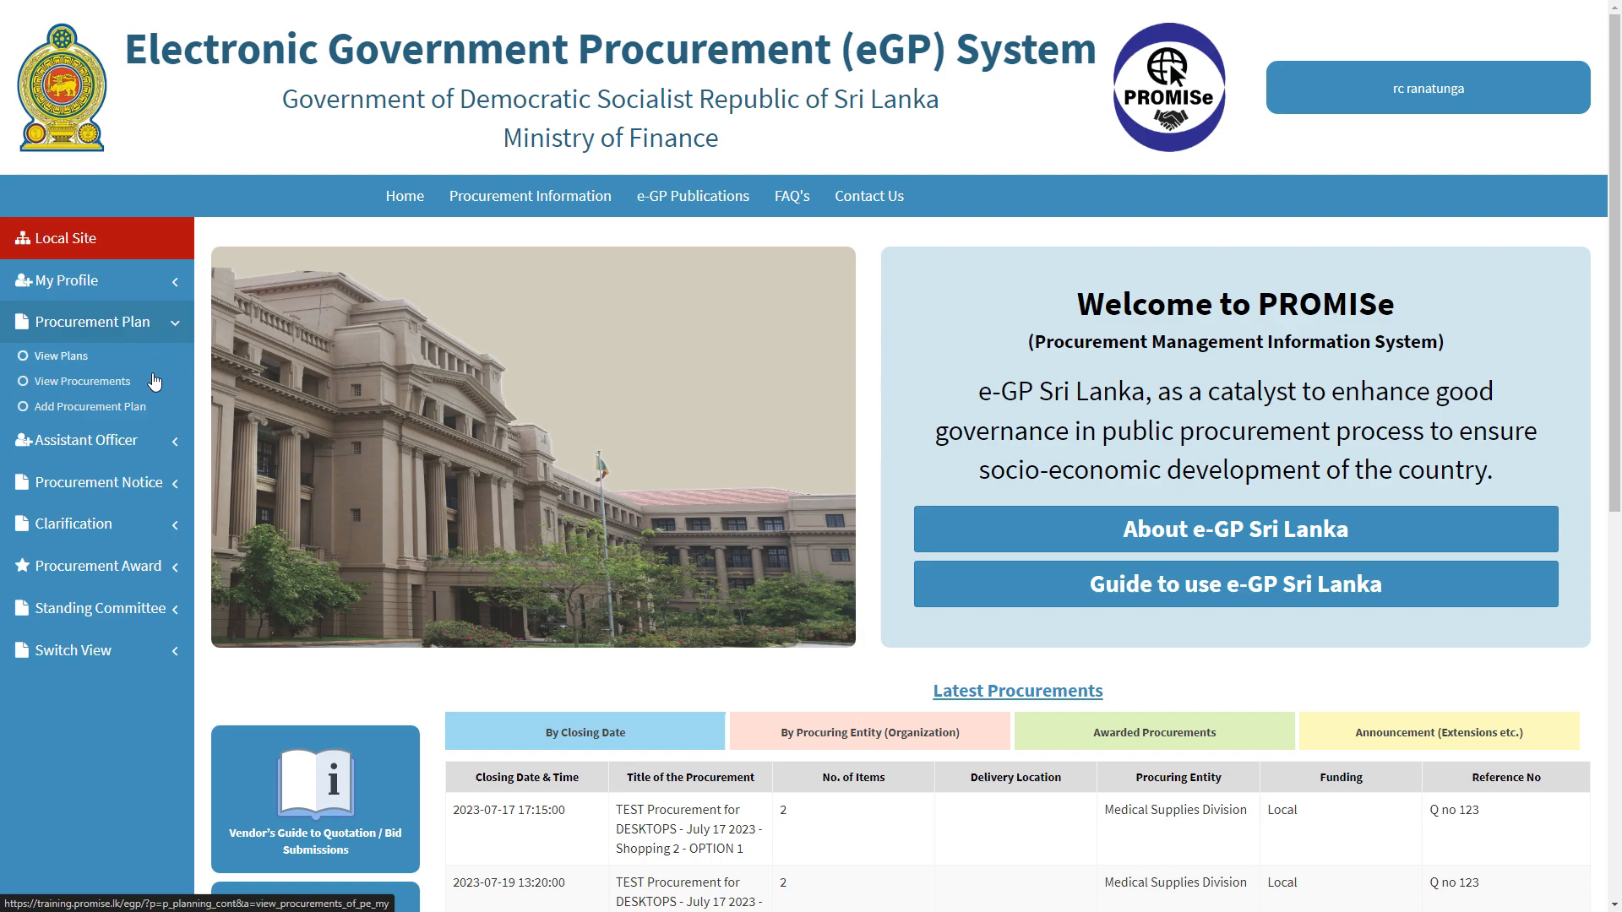
- Open the procurements list and look through its new, active, closed, pending and incomplete procurements
click(154, 386)
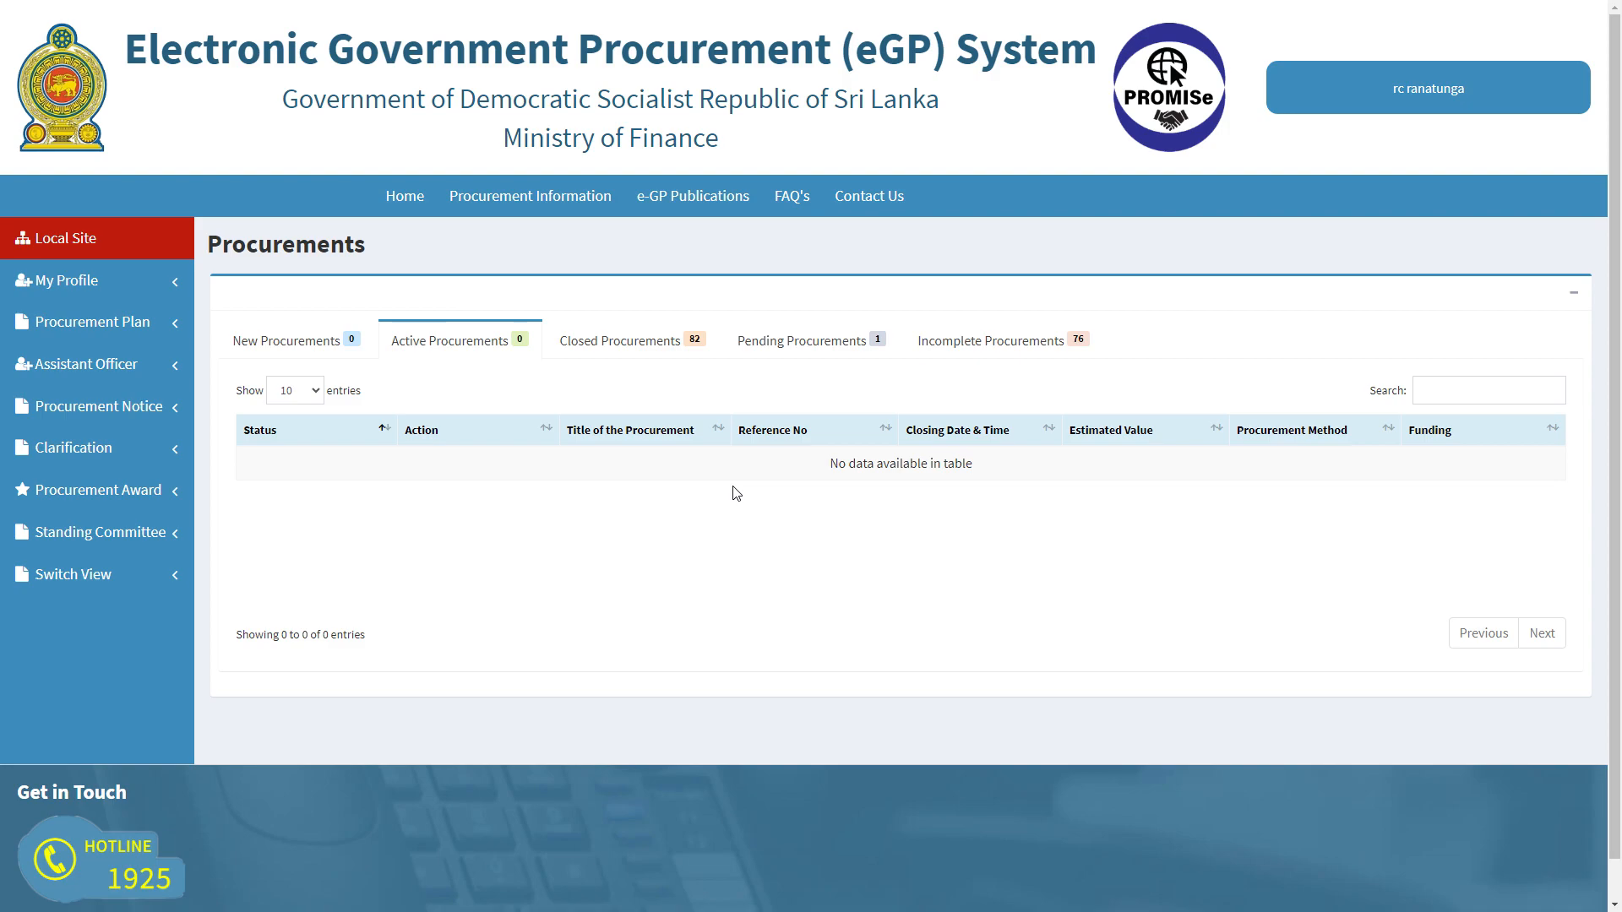
click(338, 350)
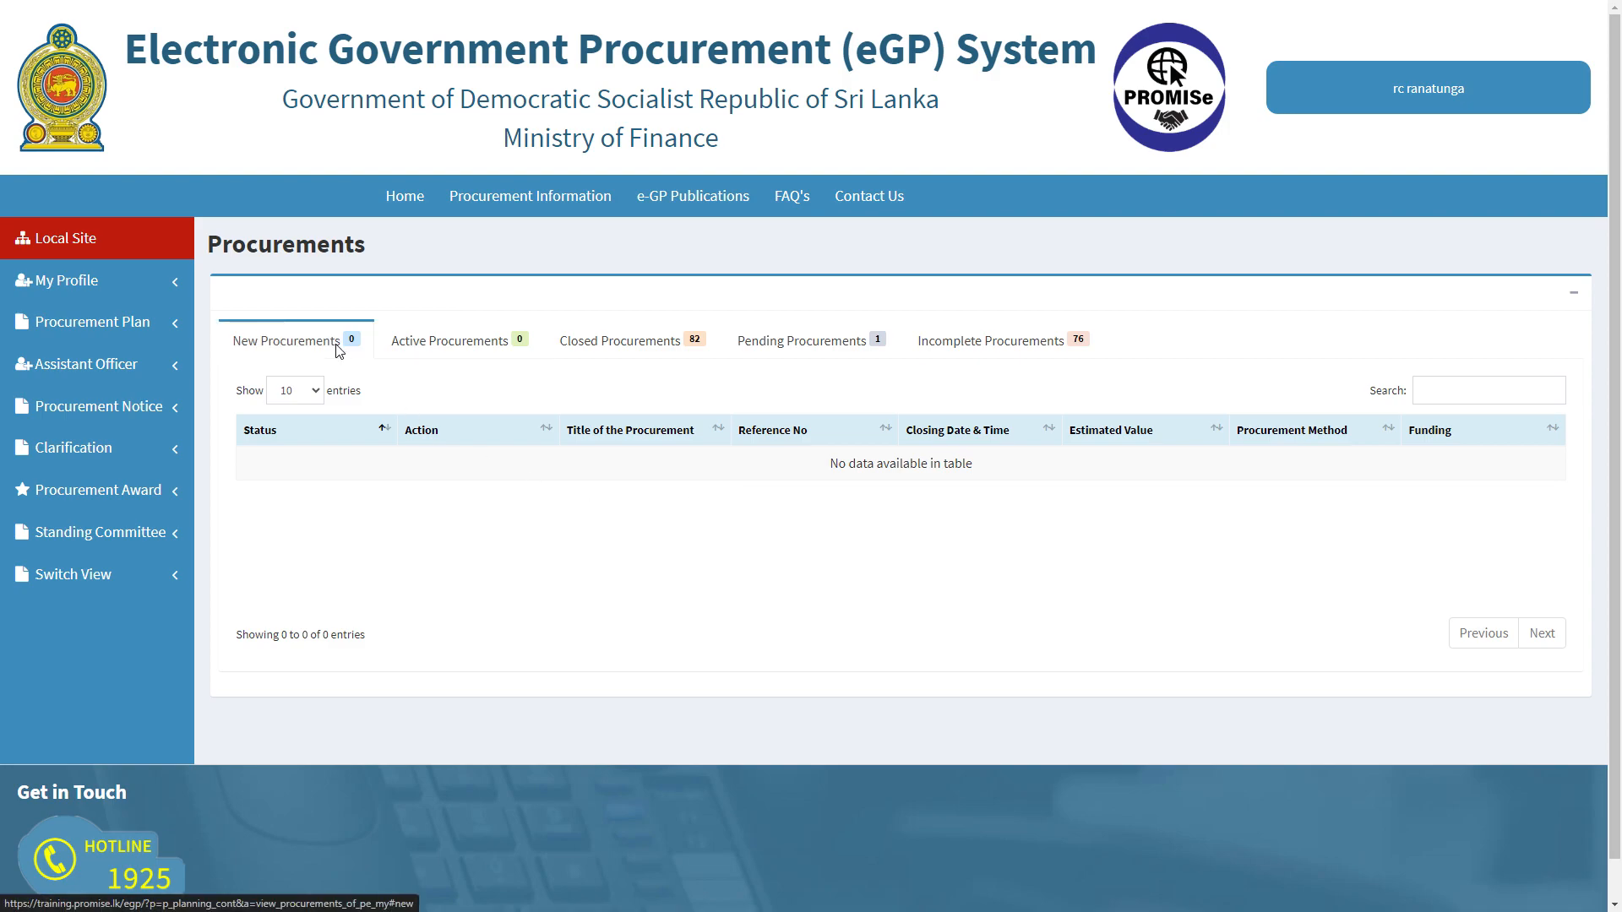
click(446, 338)
click(651, 345)
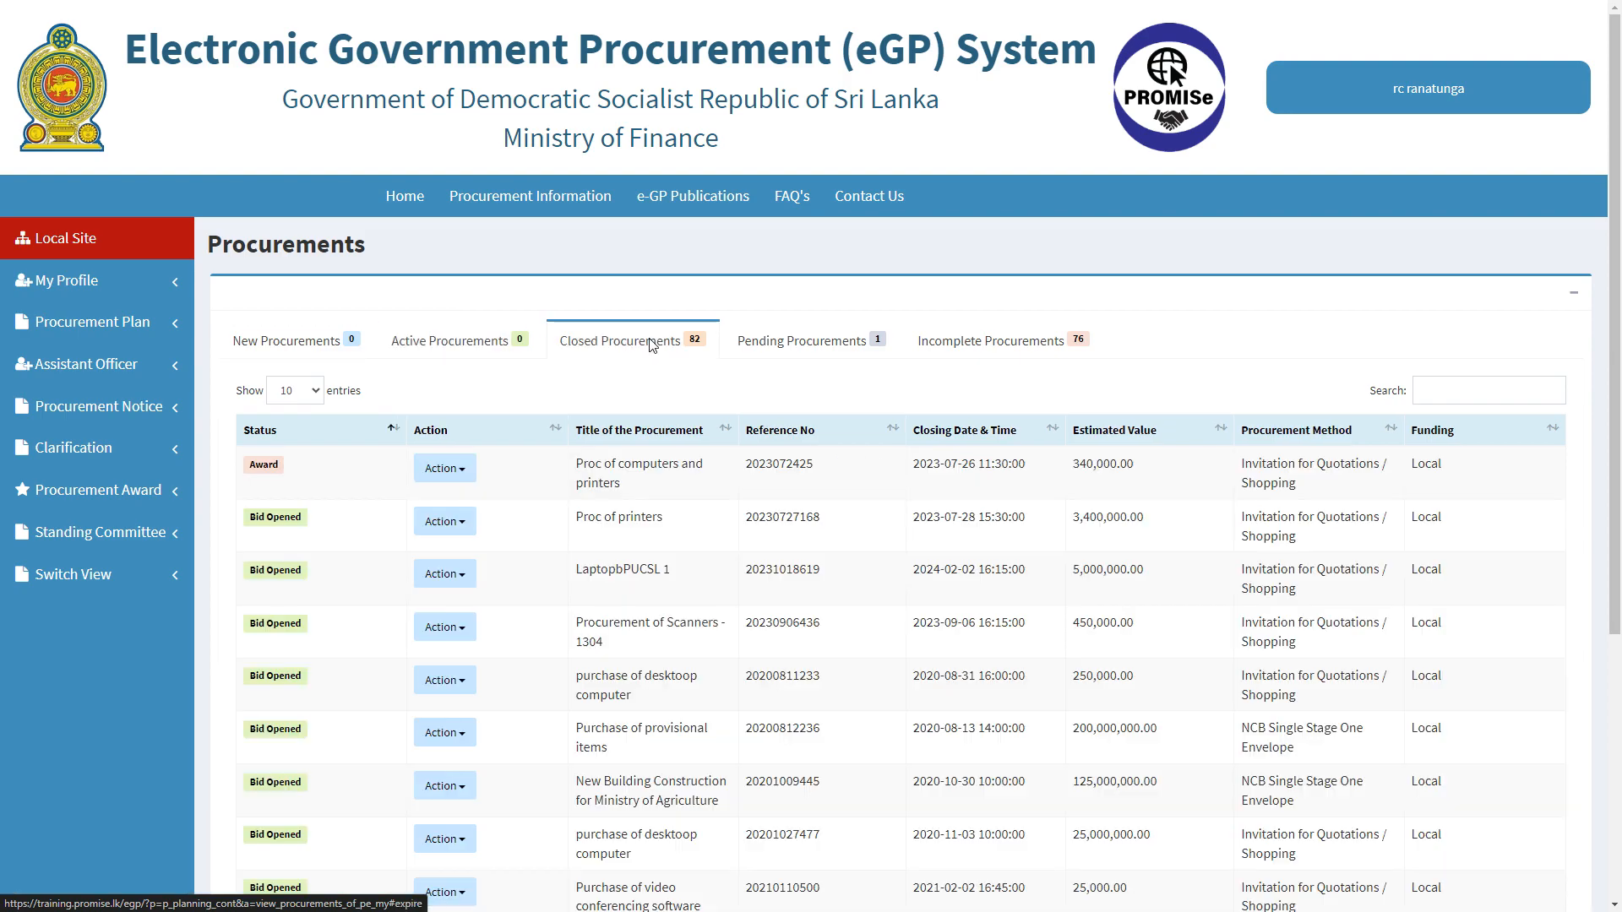
click(765, 342)
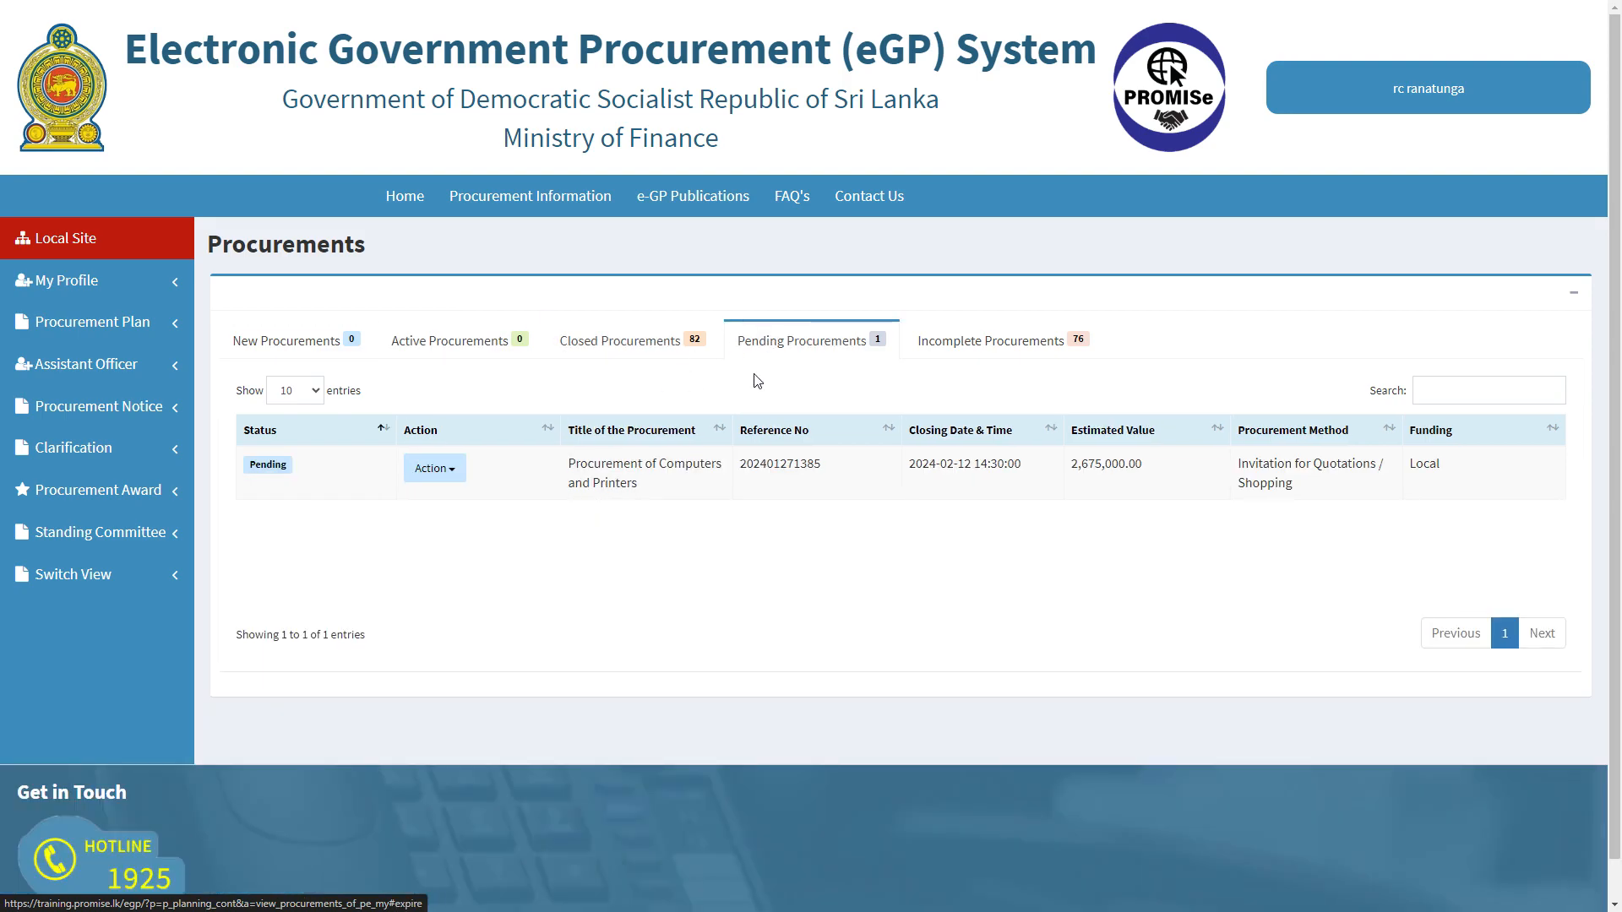
click(955, 347)
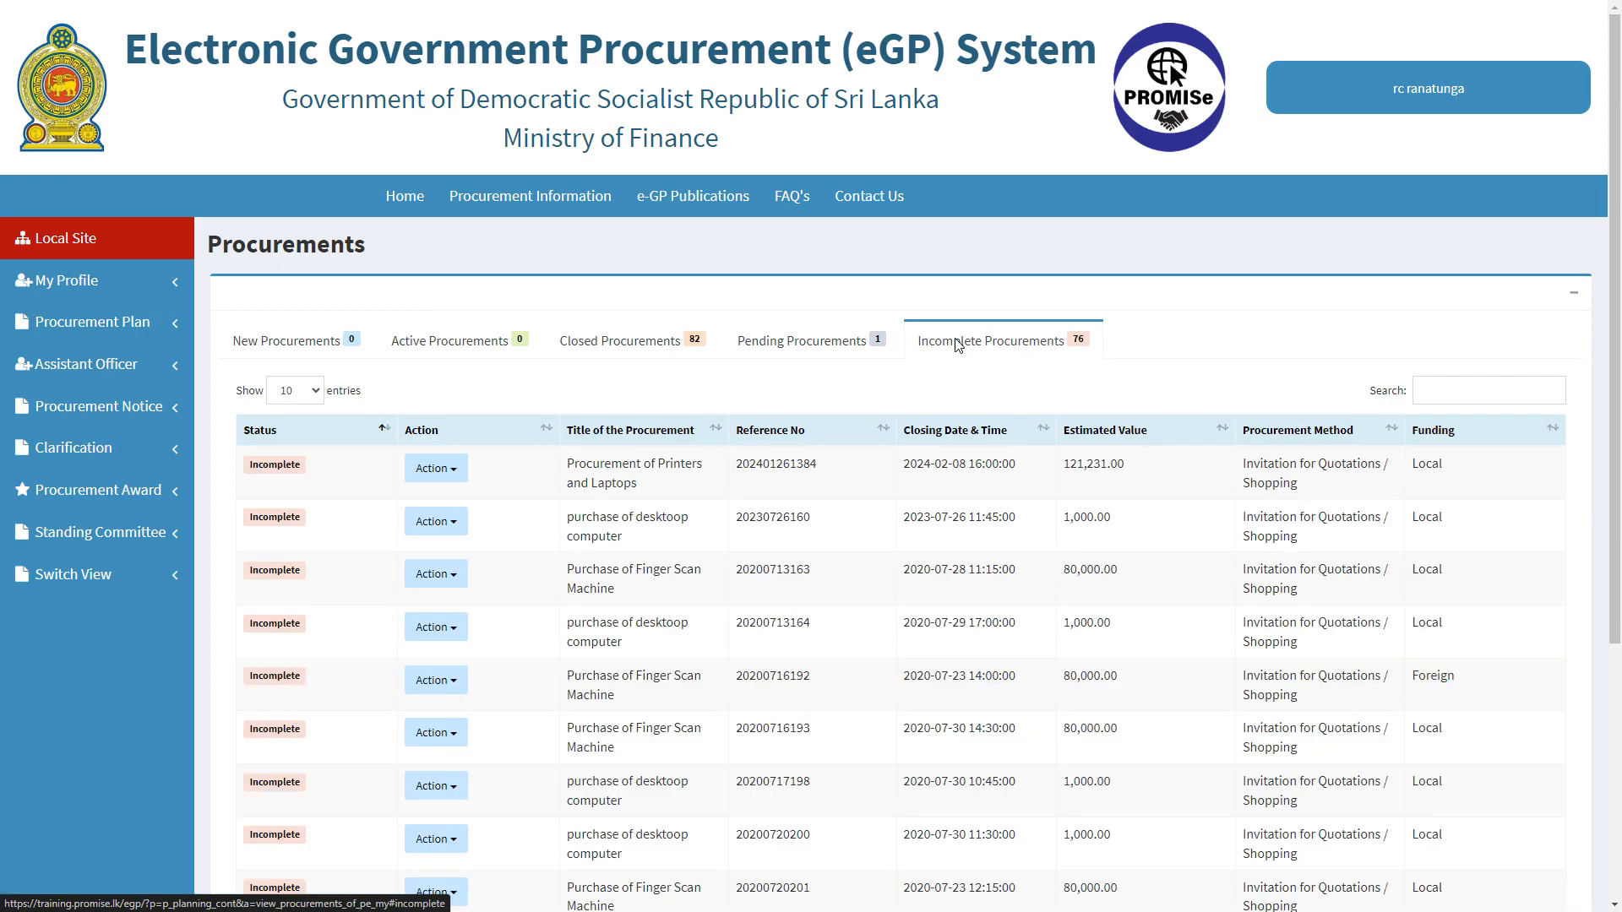
- Review each procurement category again from new through incomplete, and return to the pending procurements
click(344, 350)
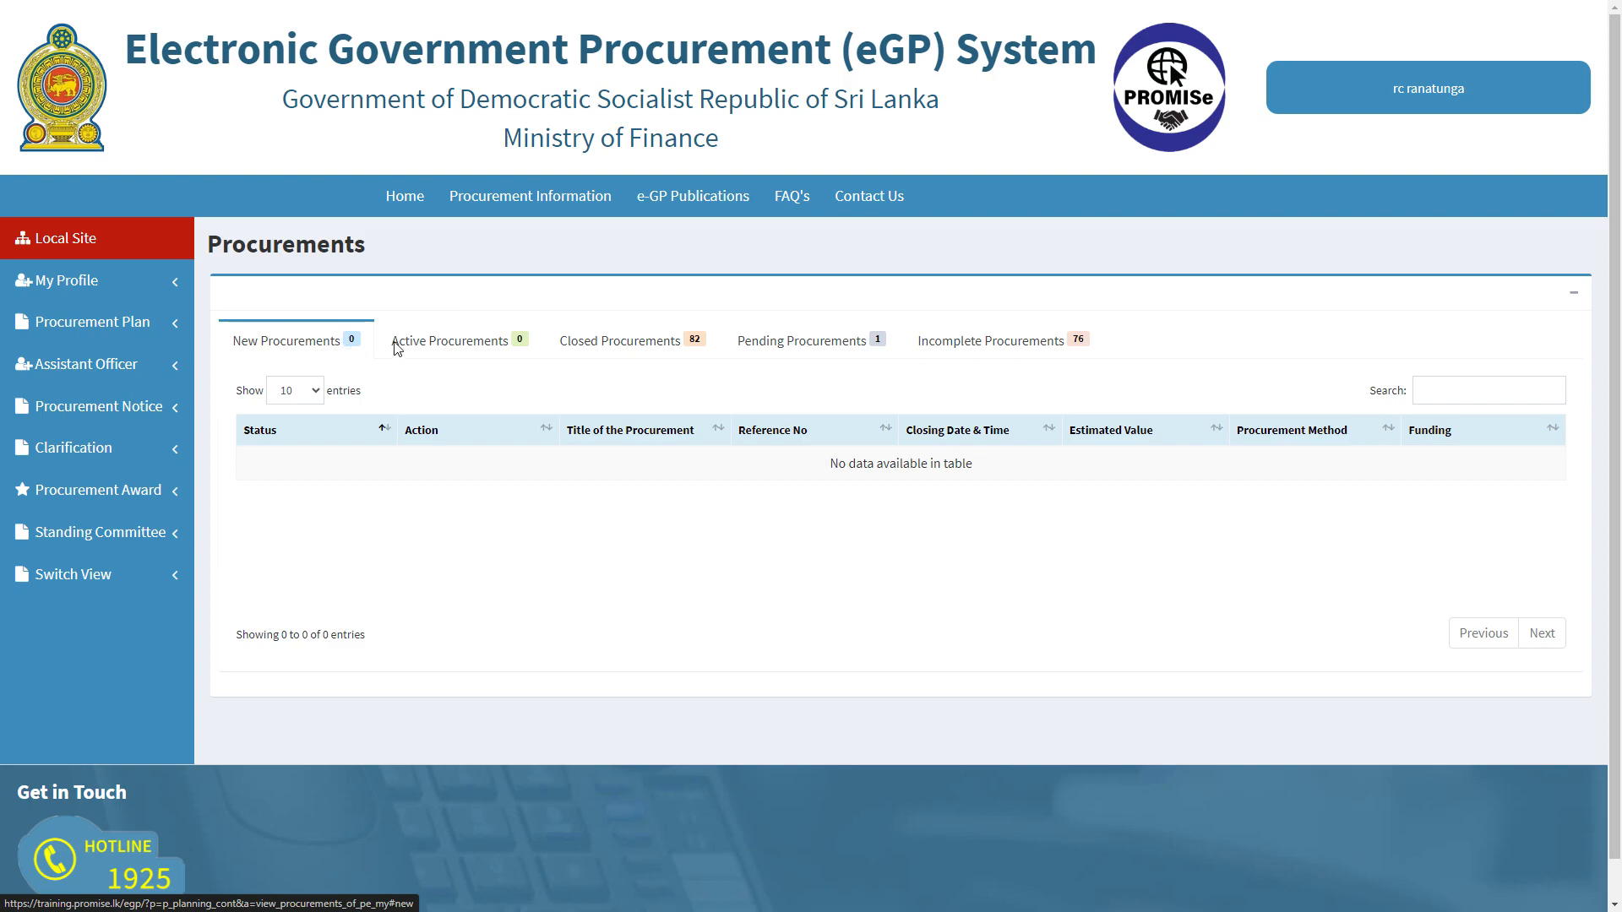
click(431, 344)
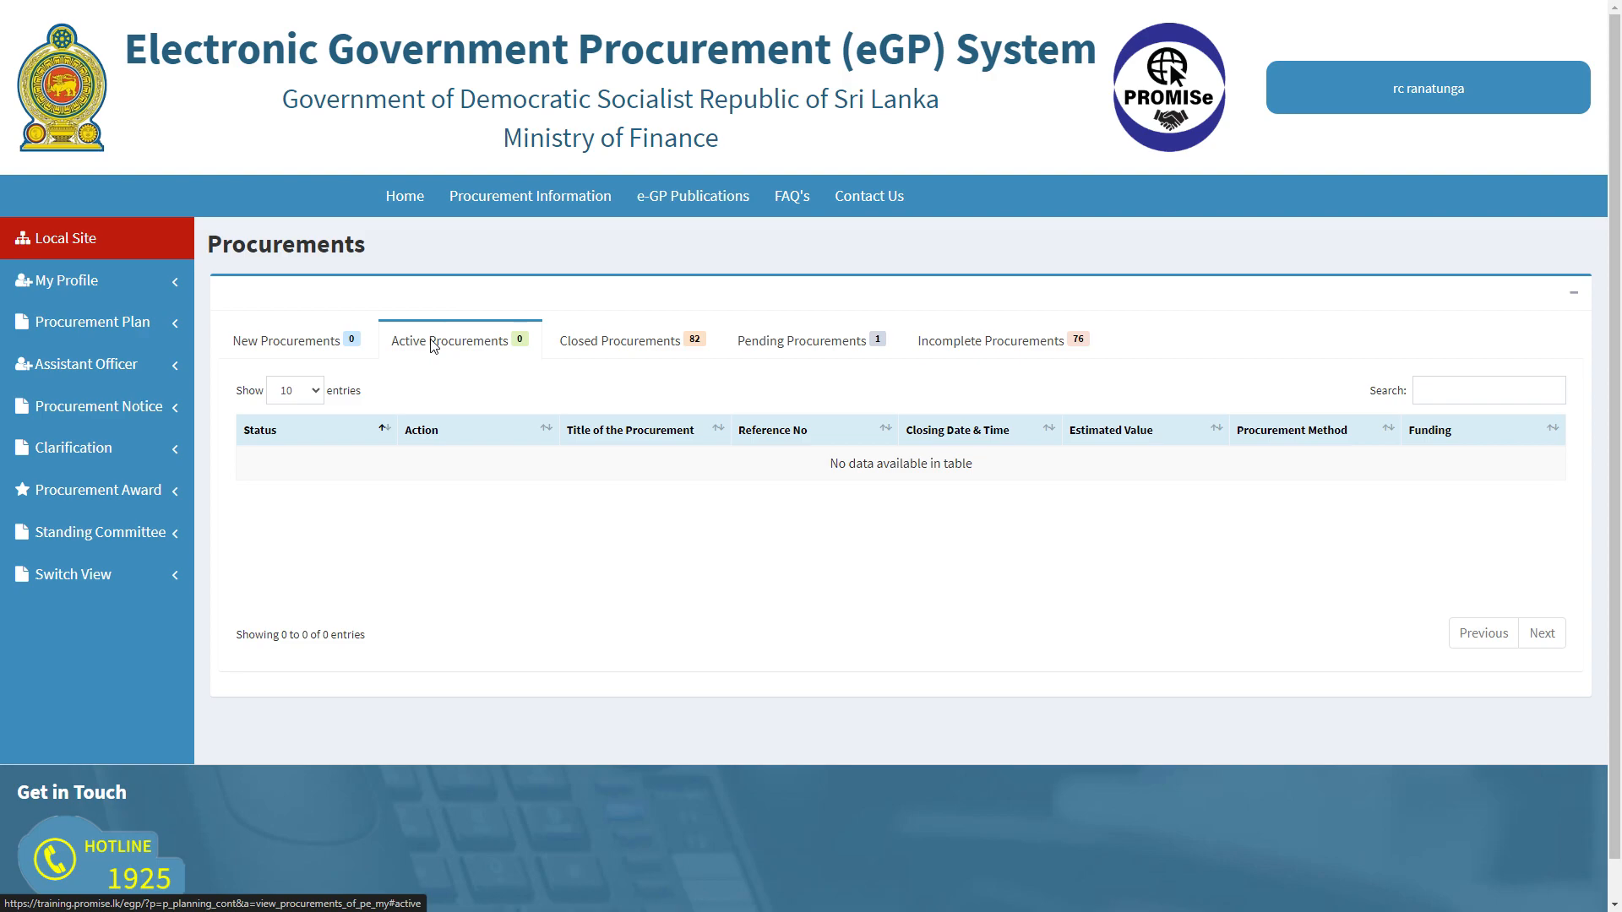
click(596, 344)
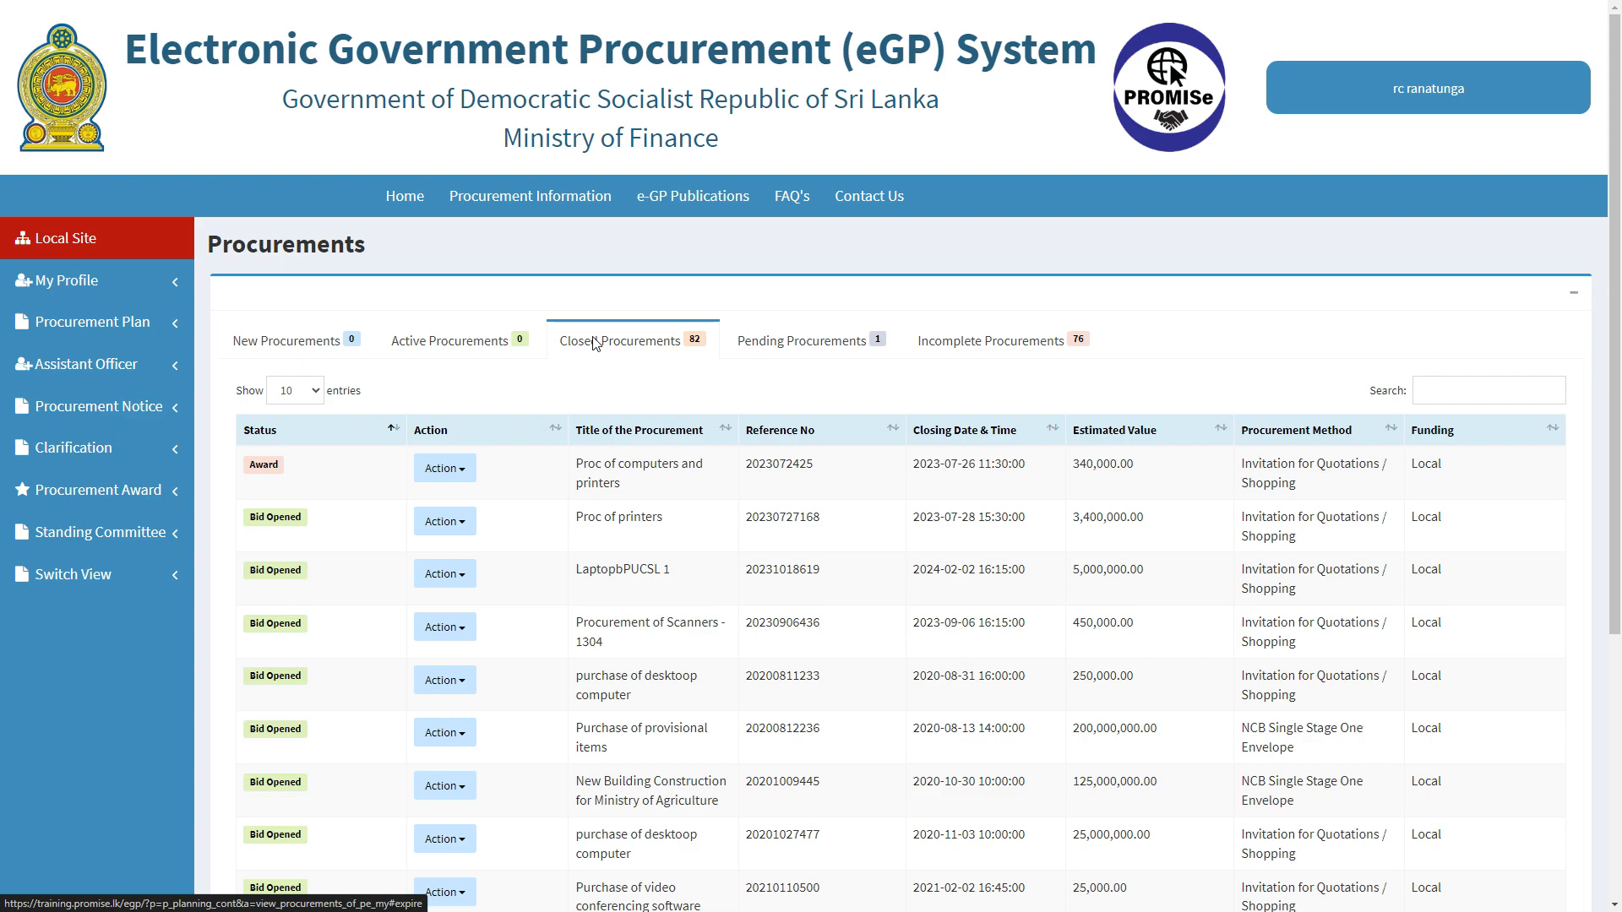
click(798, 345)
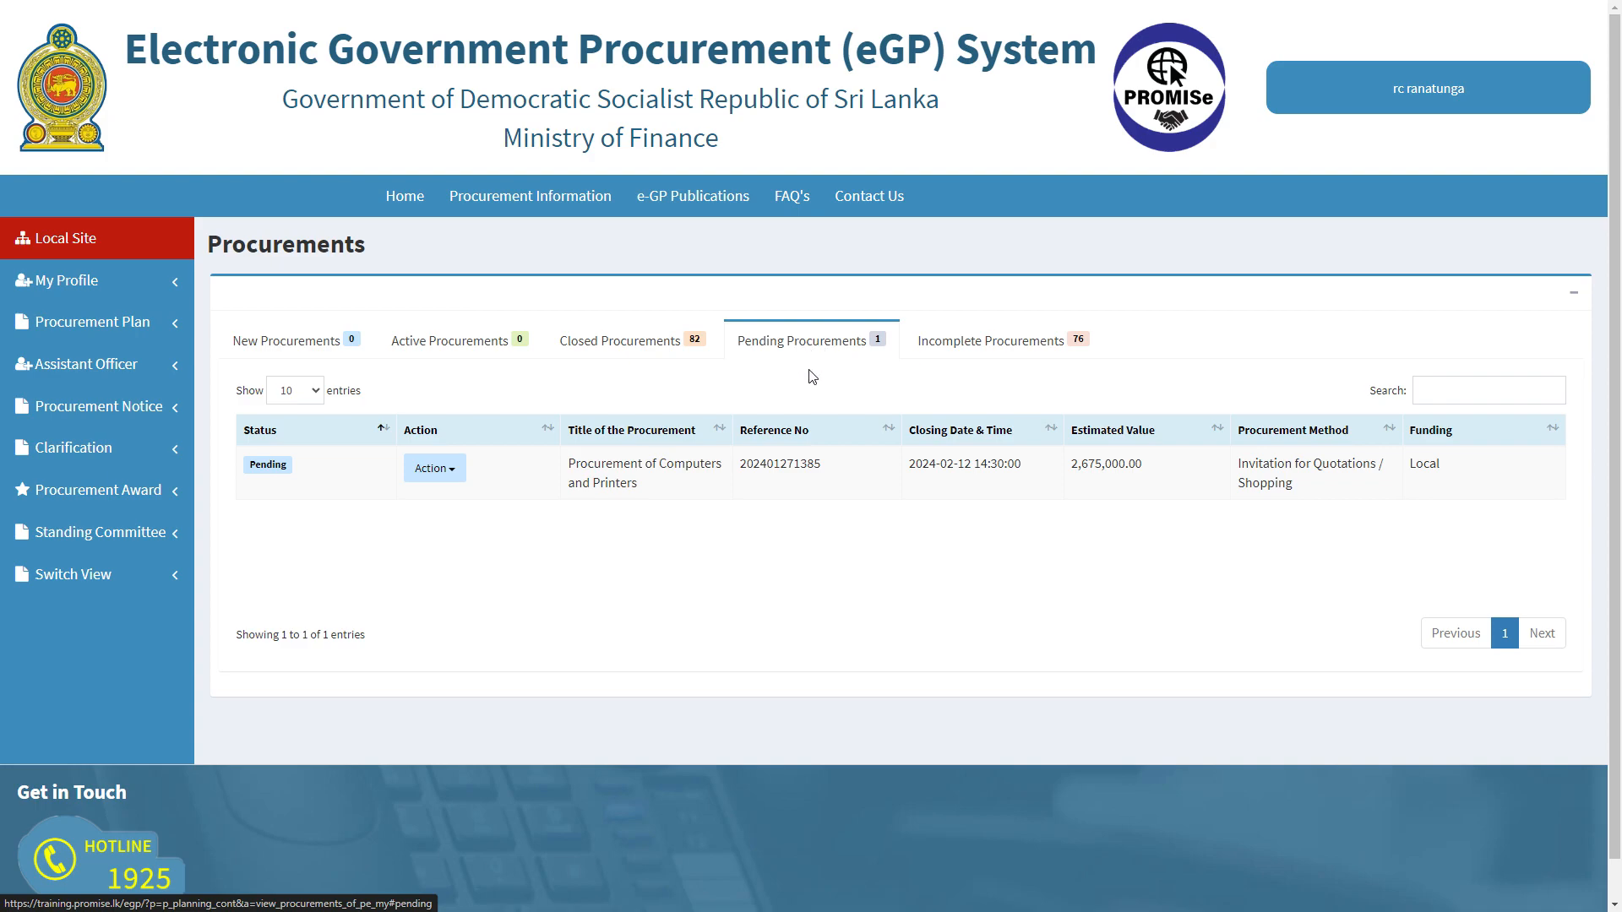
click(988, 345)
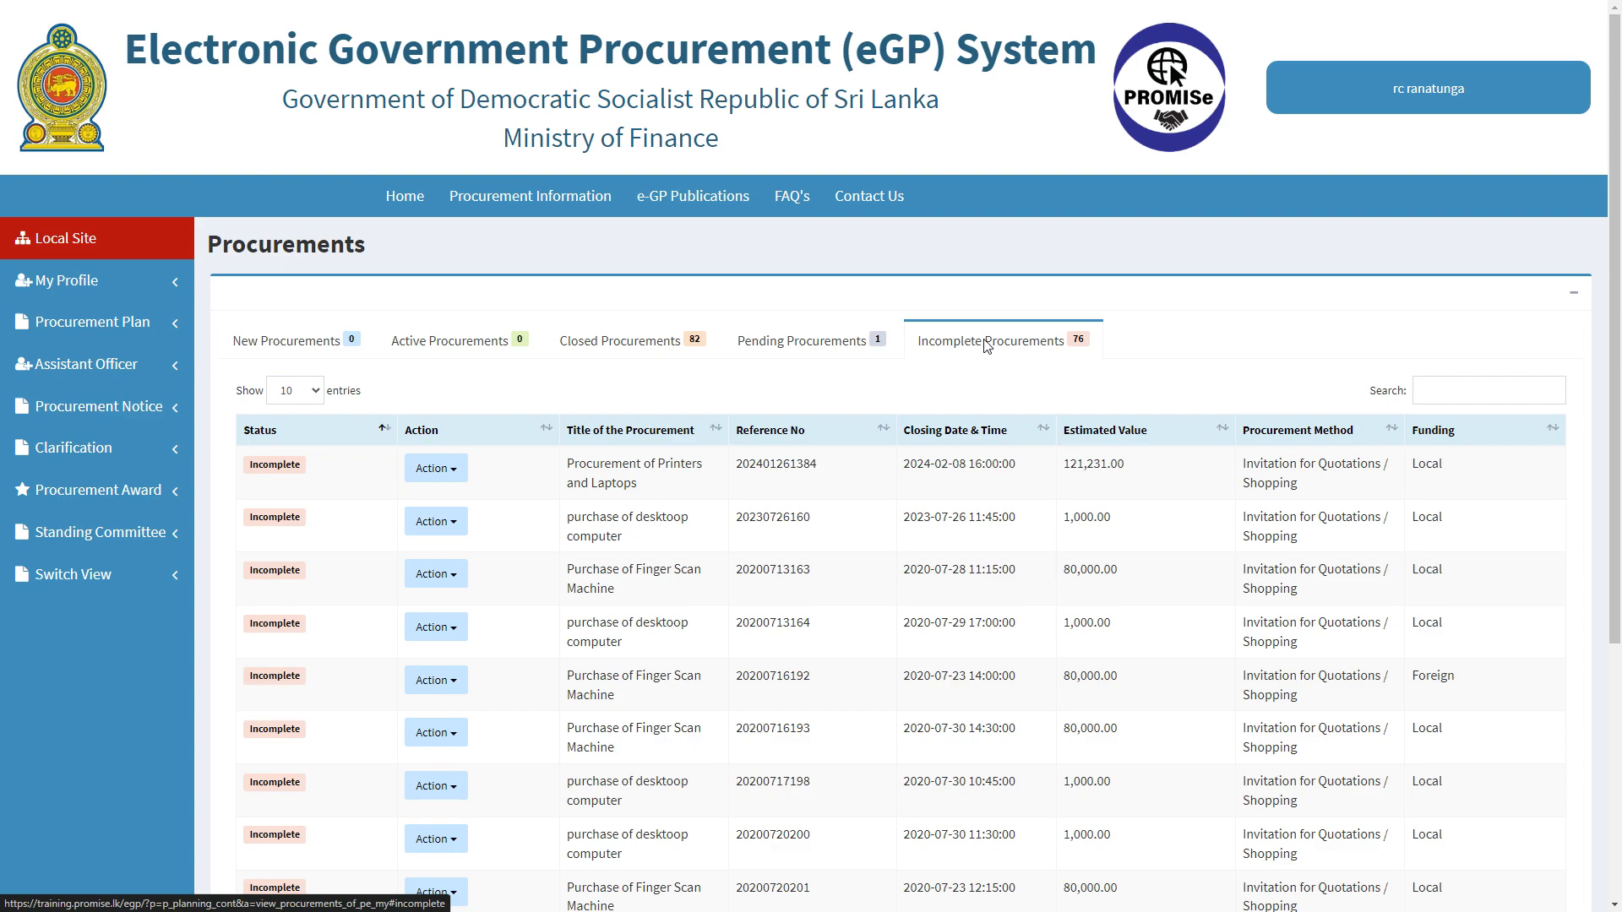
click(827, 338)
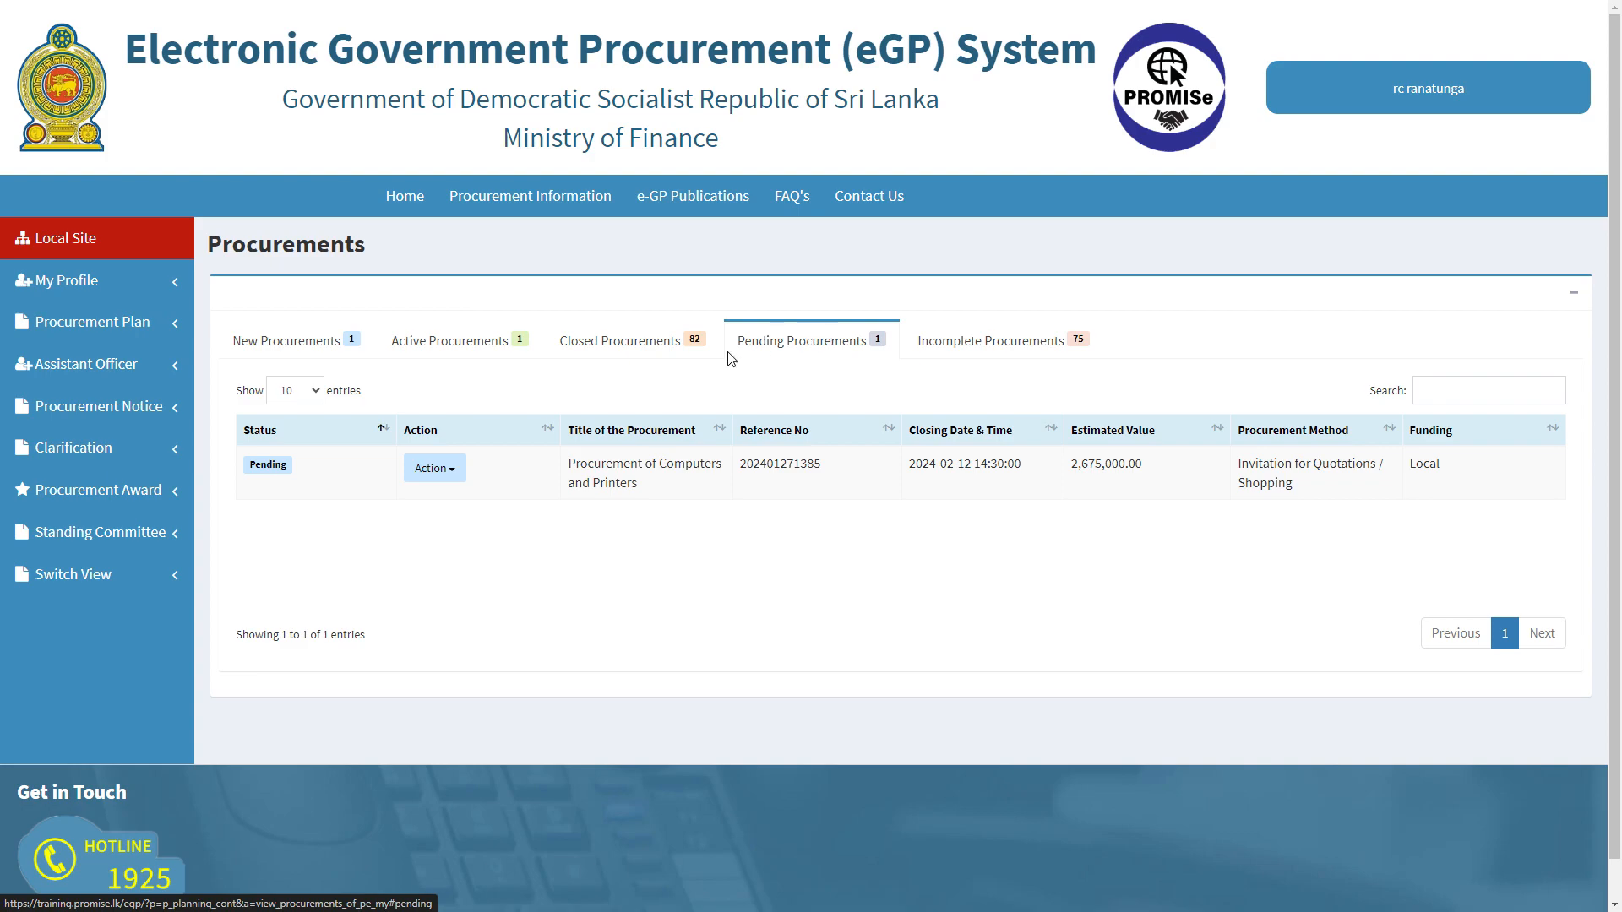
drag(487, 359, 514, 393)
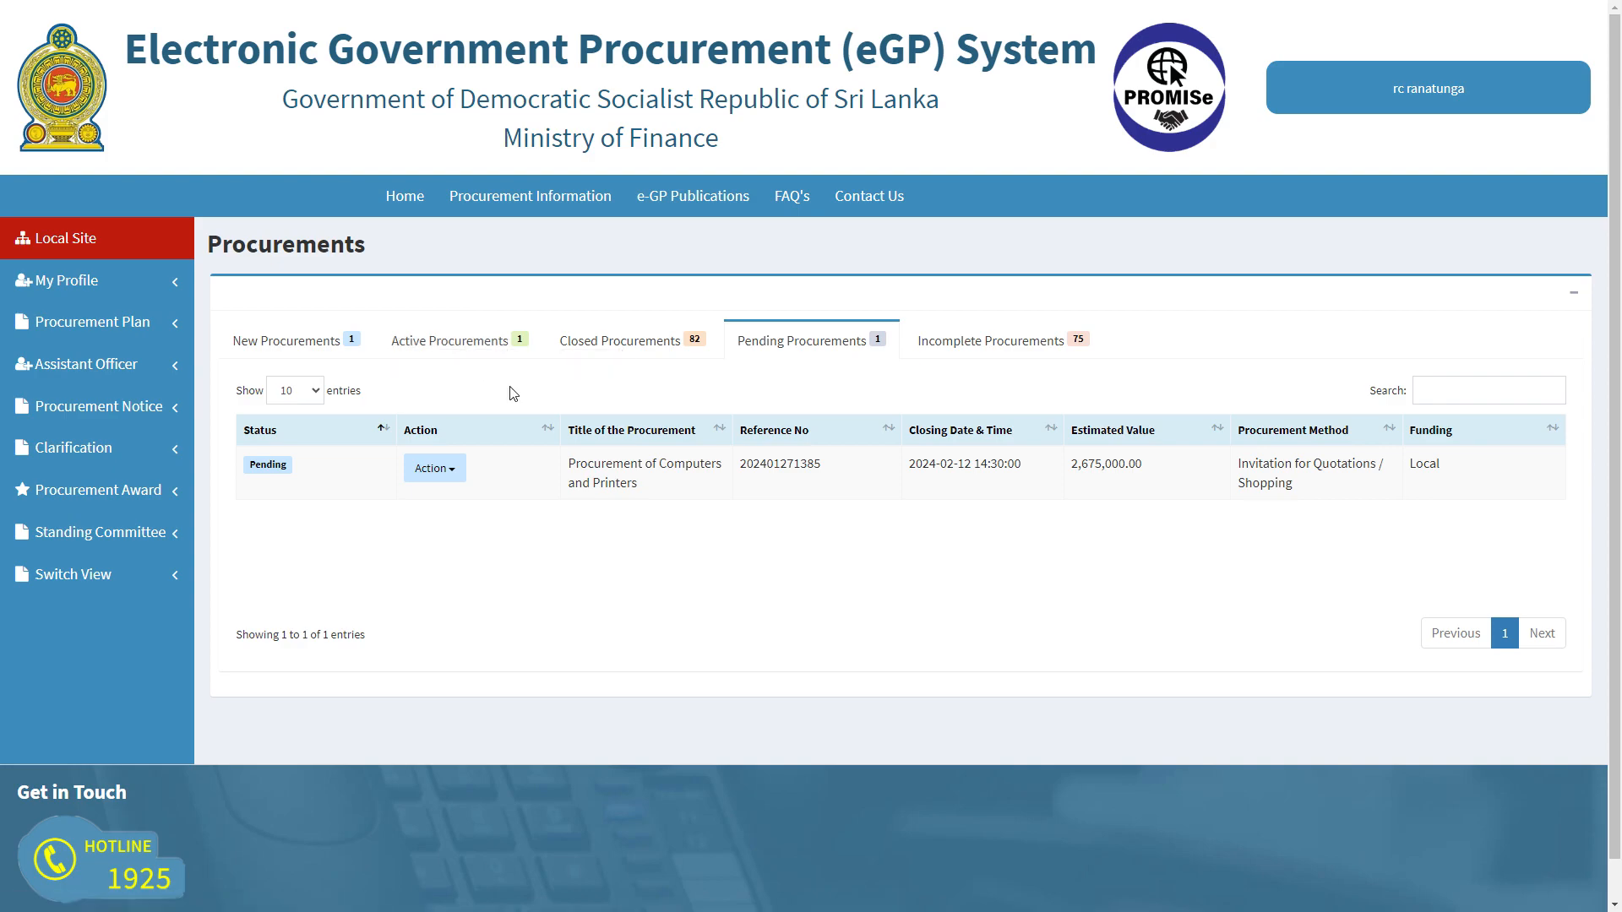
- View the details of the pending Procurement of Computers and Printers, and return to the procurements list
click(446, 469)
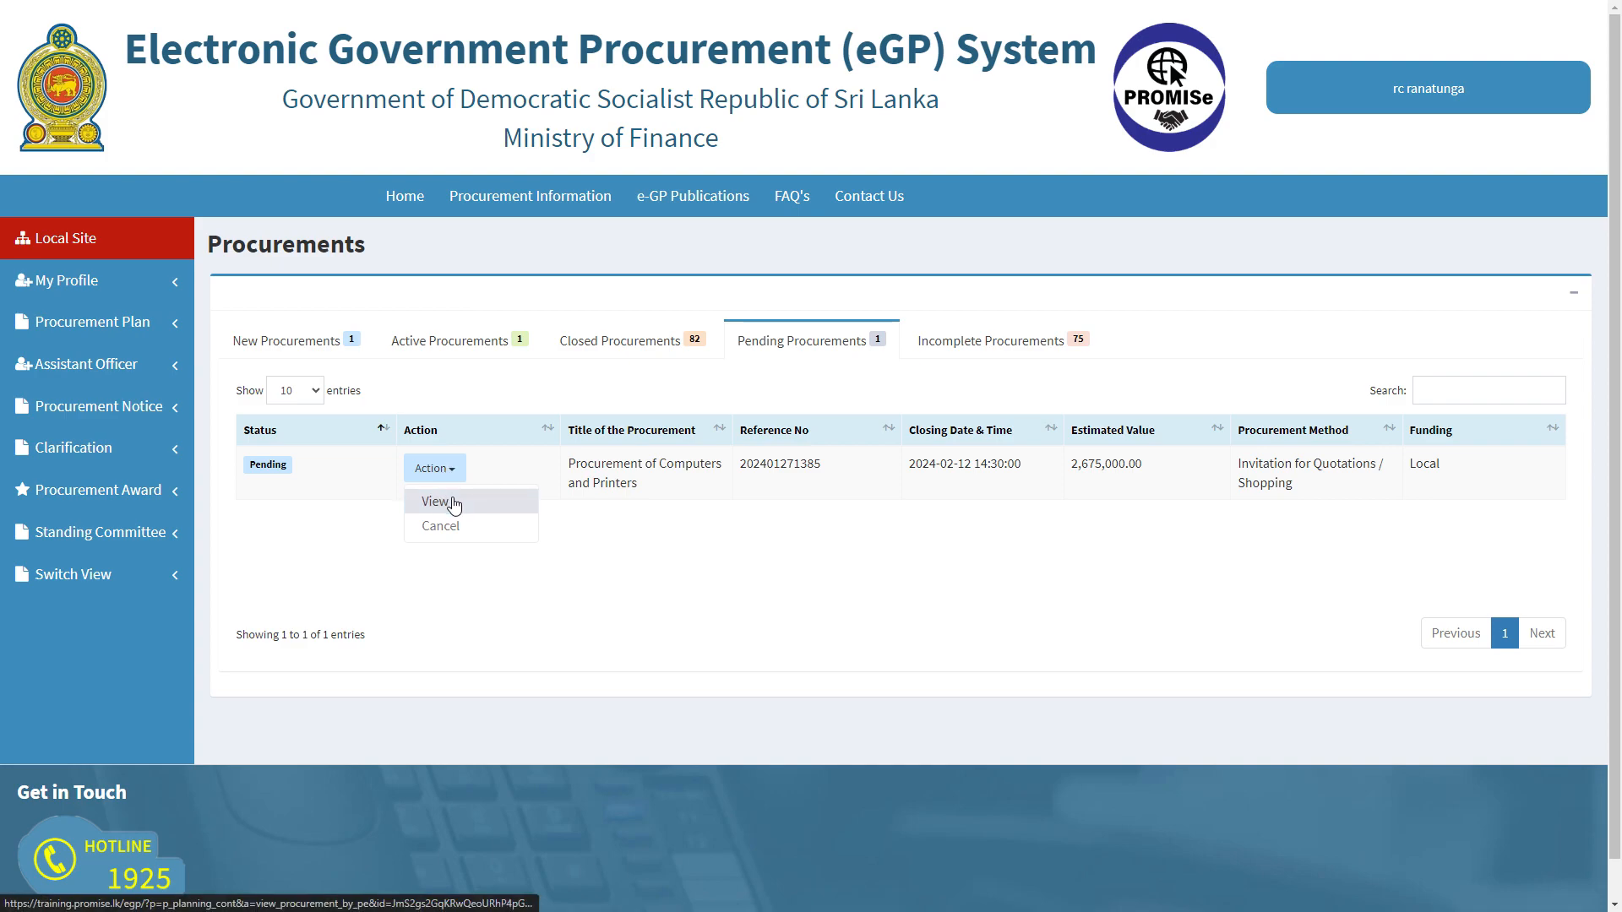
click(454, 504)
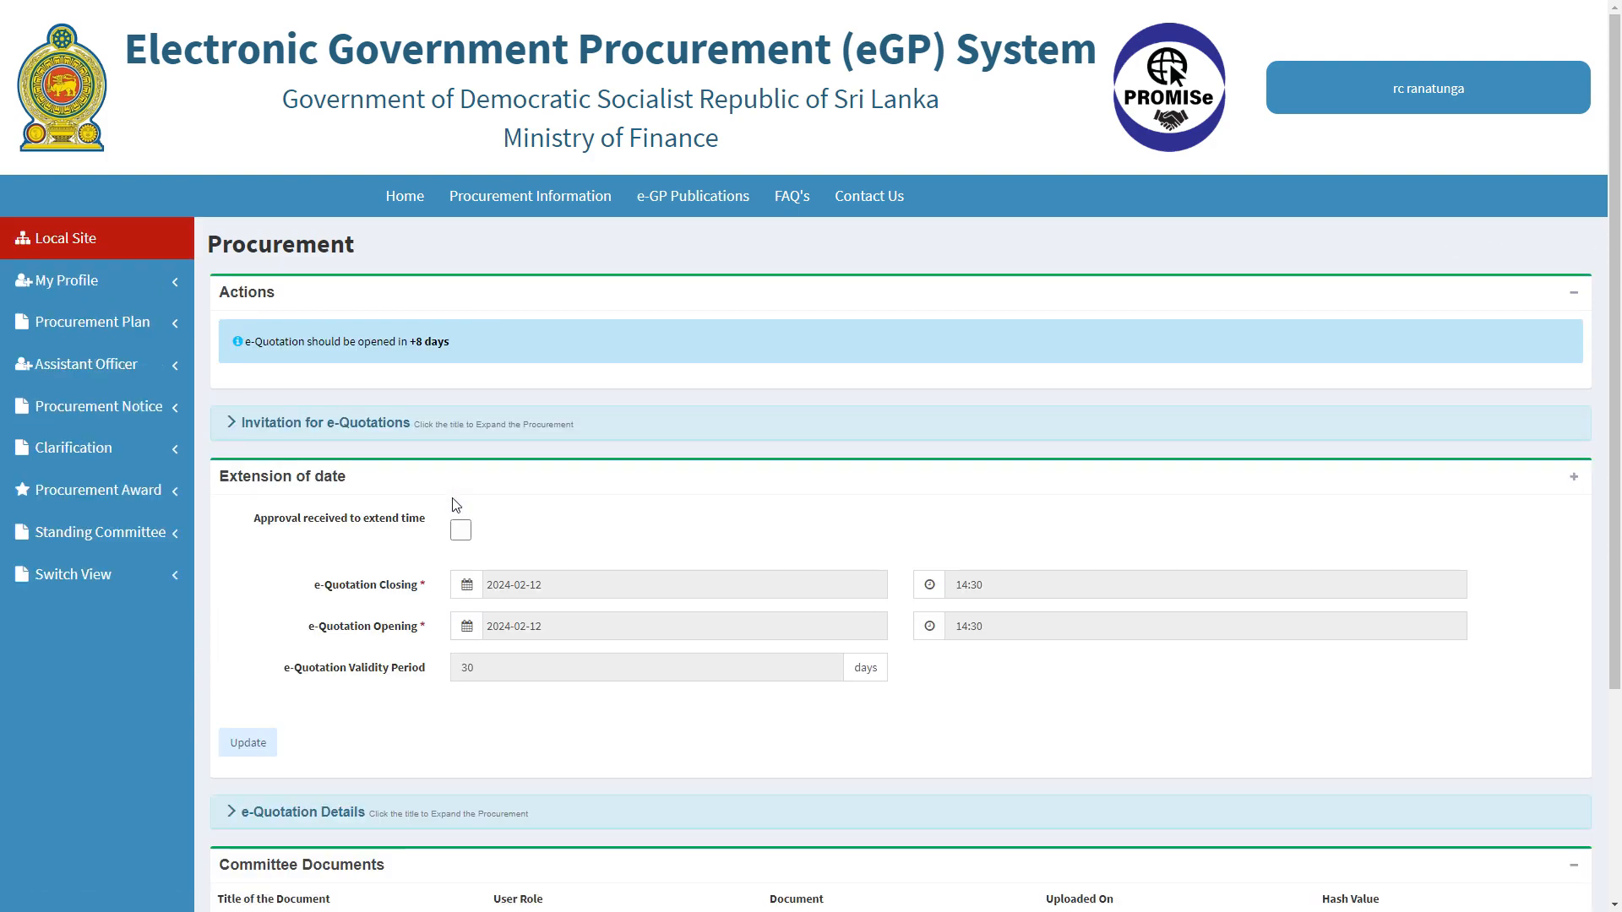
key(alt+Left)
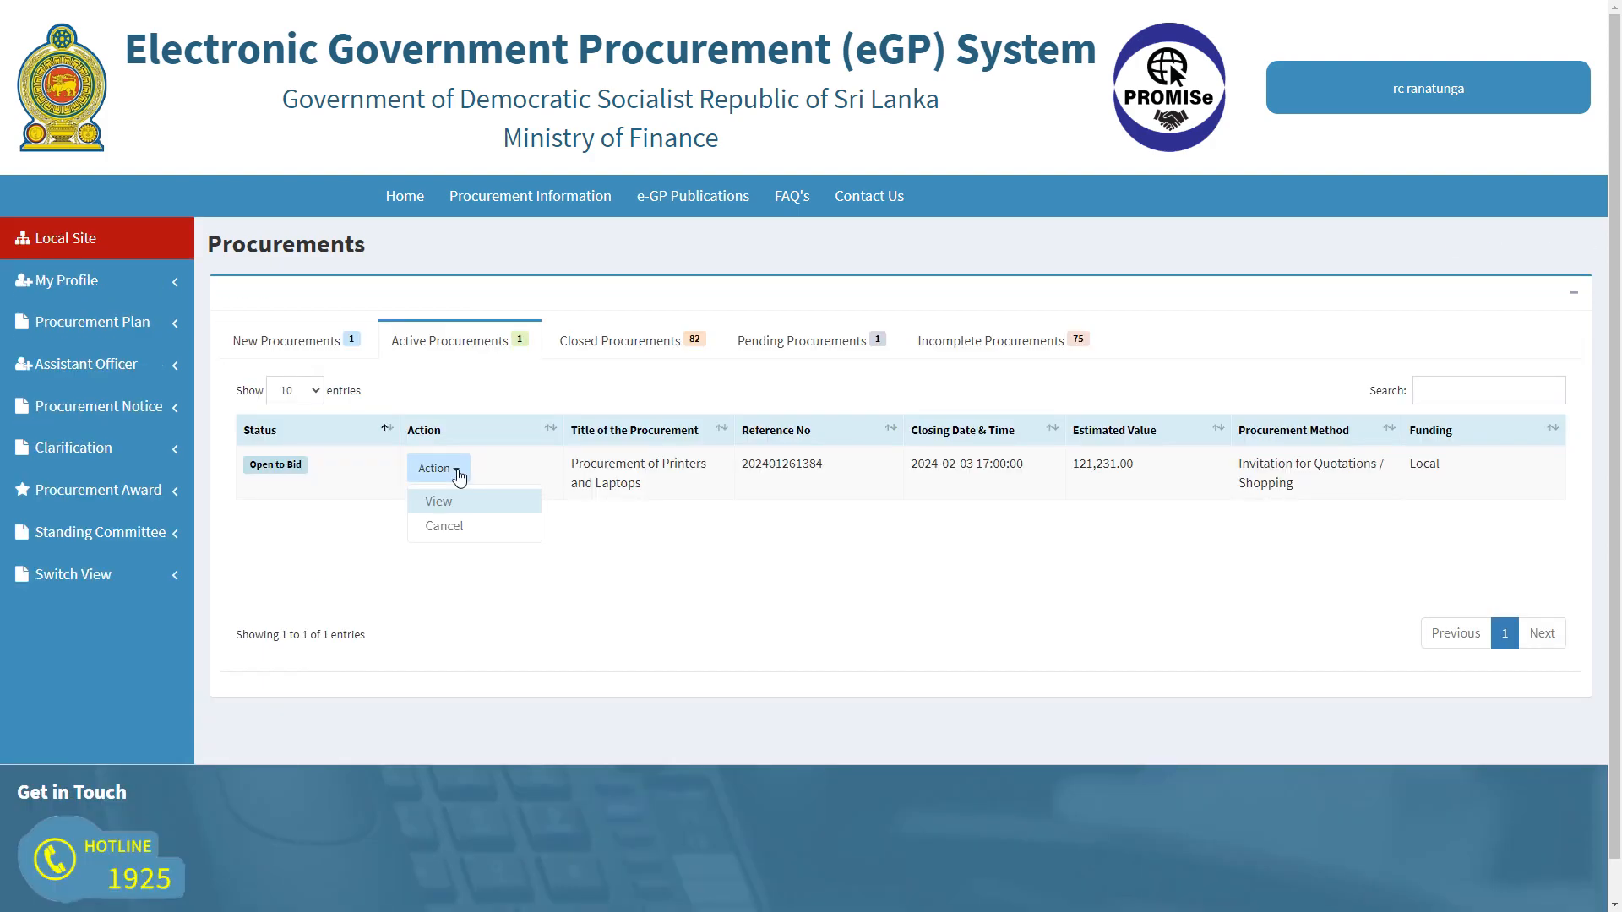
- Try to cancel the active Procurement of Printers and Laptops
click(455, 525)
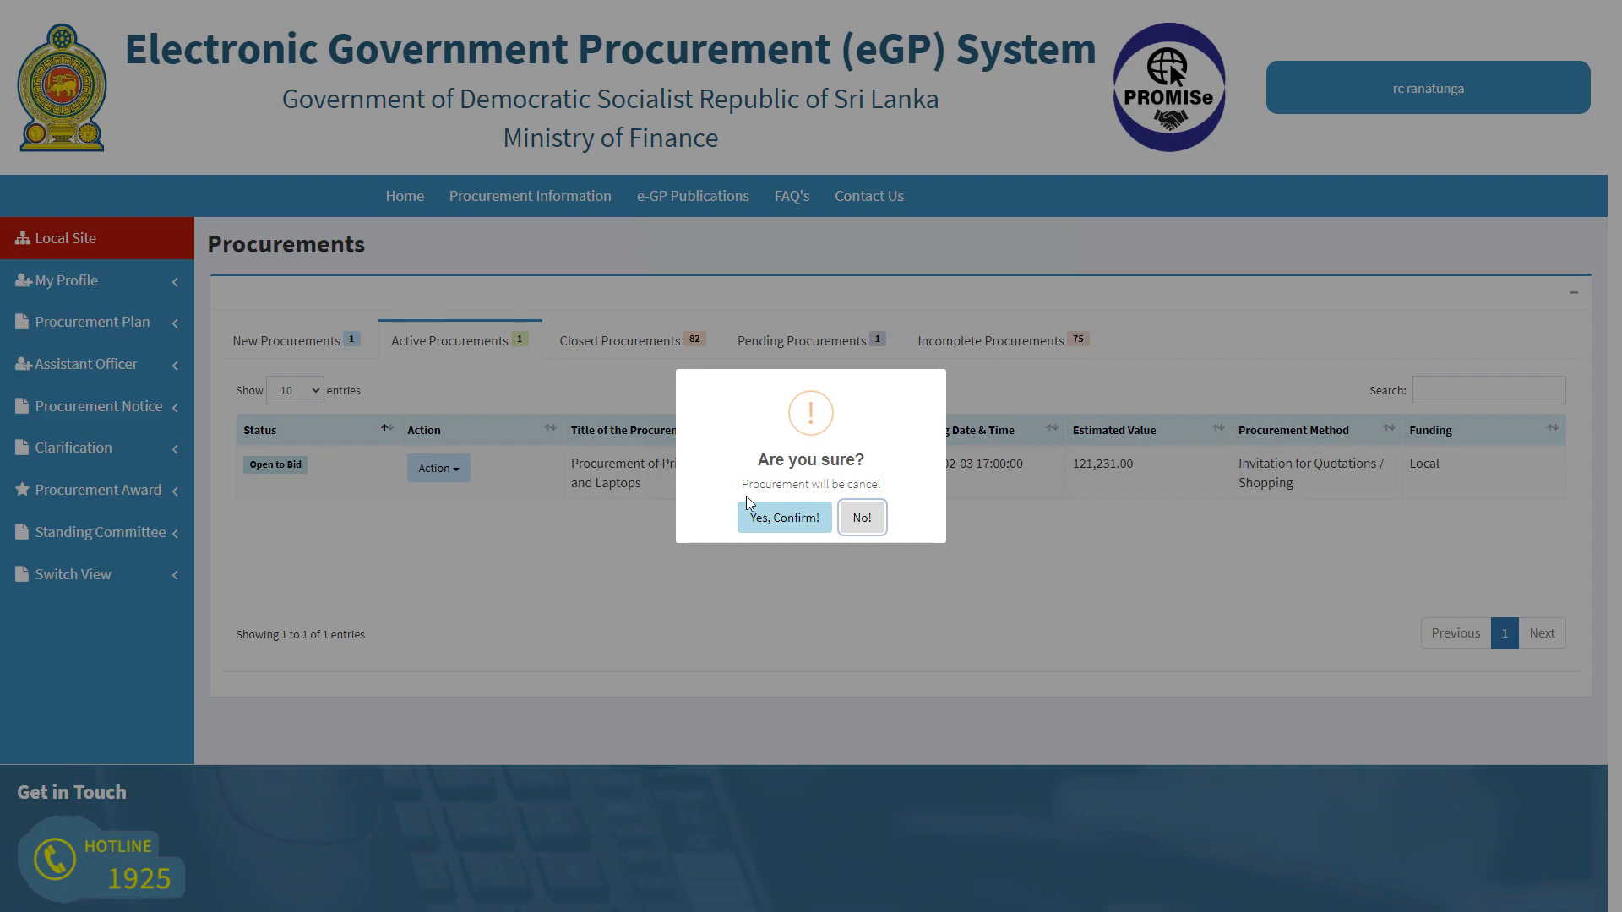
click(747, 505)
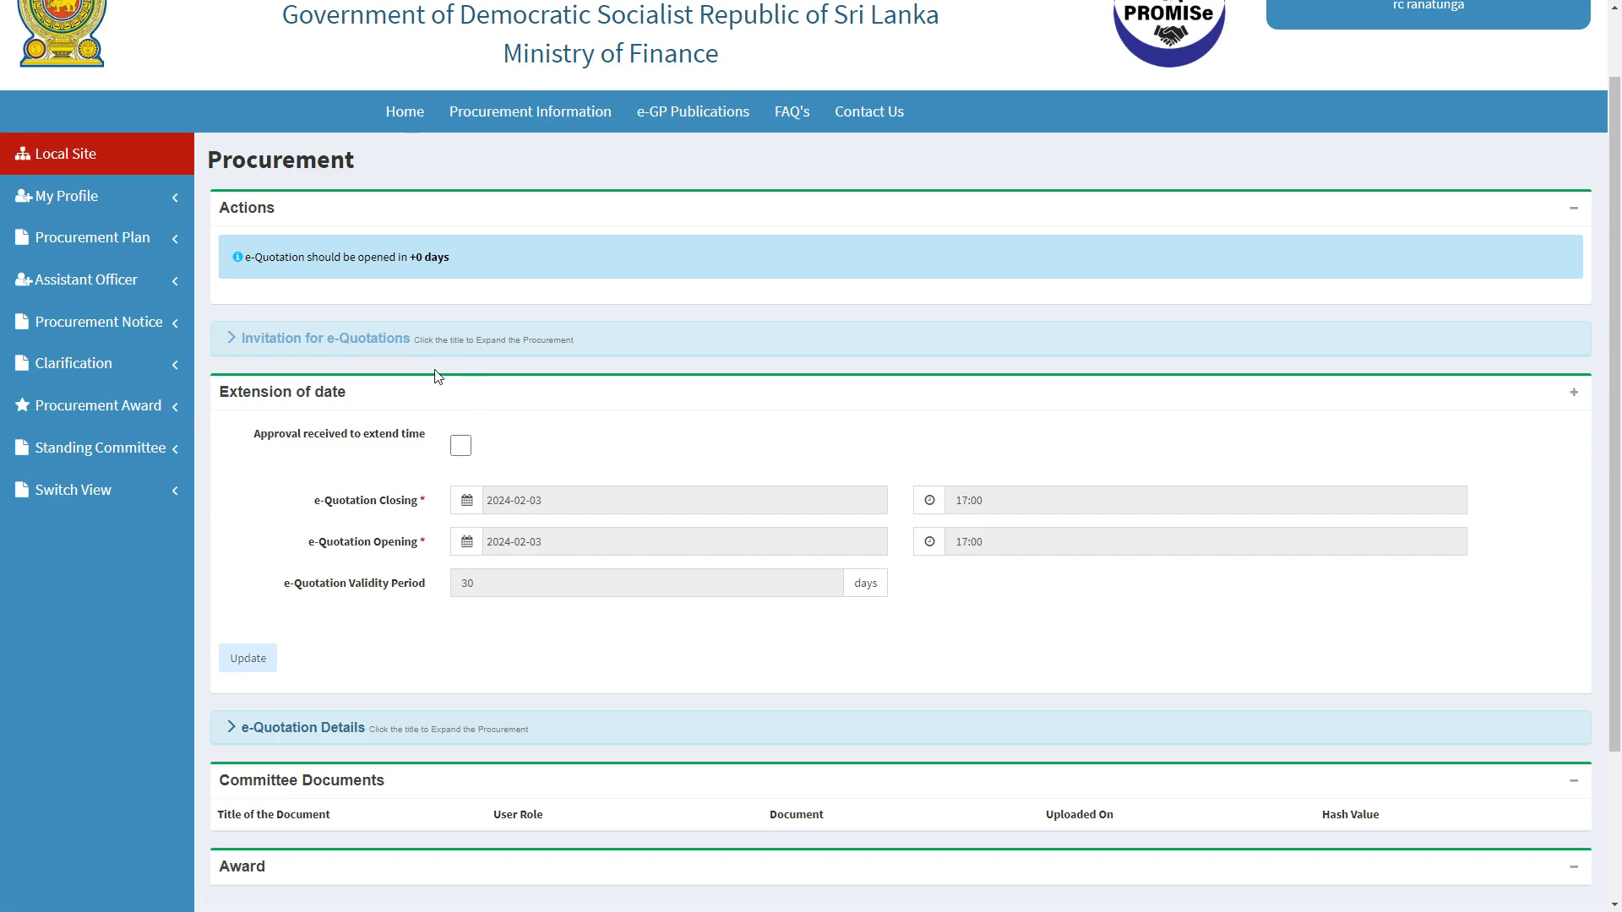
- Expand the Invitation for e-Quotations and examine its Primary Details, Process Details and Procurement Committee sections
click(408, 345)
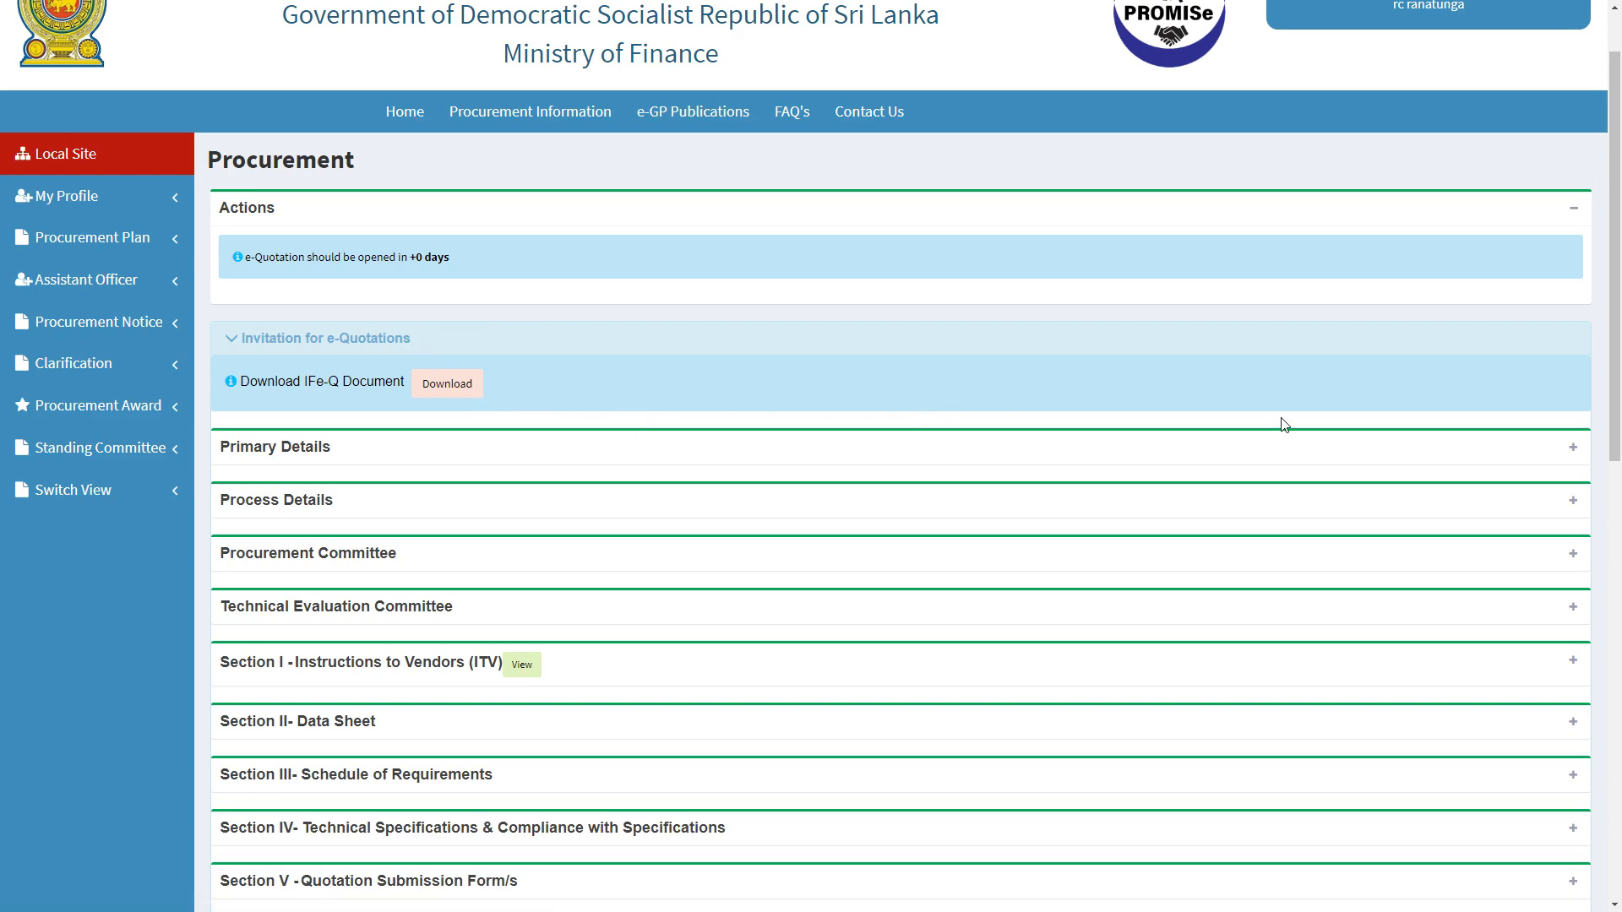
click(1572, 449)
click(1571, 452)
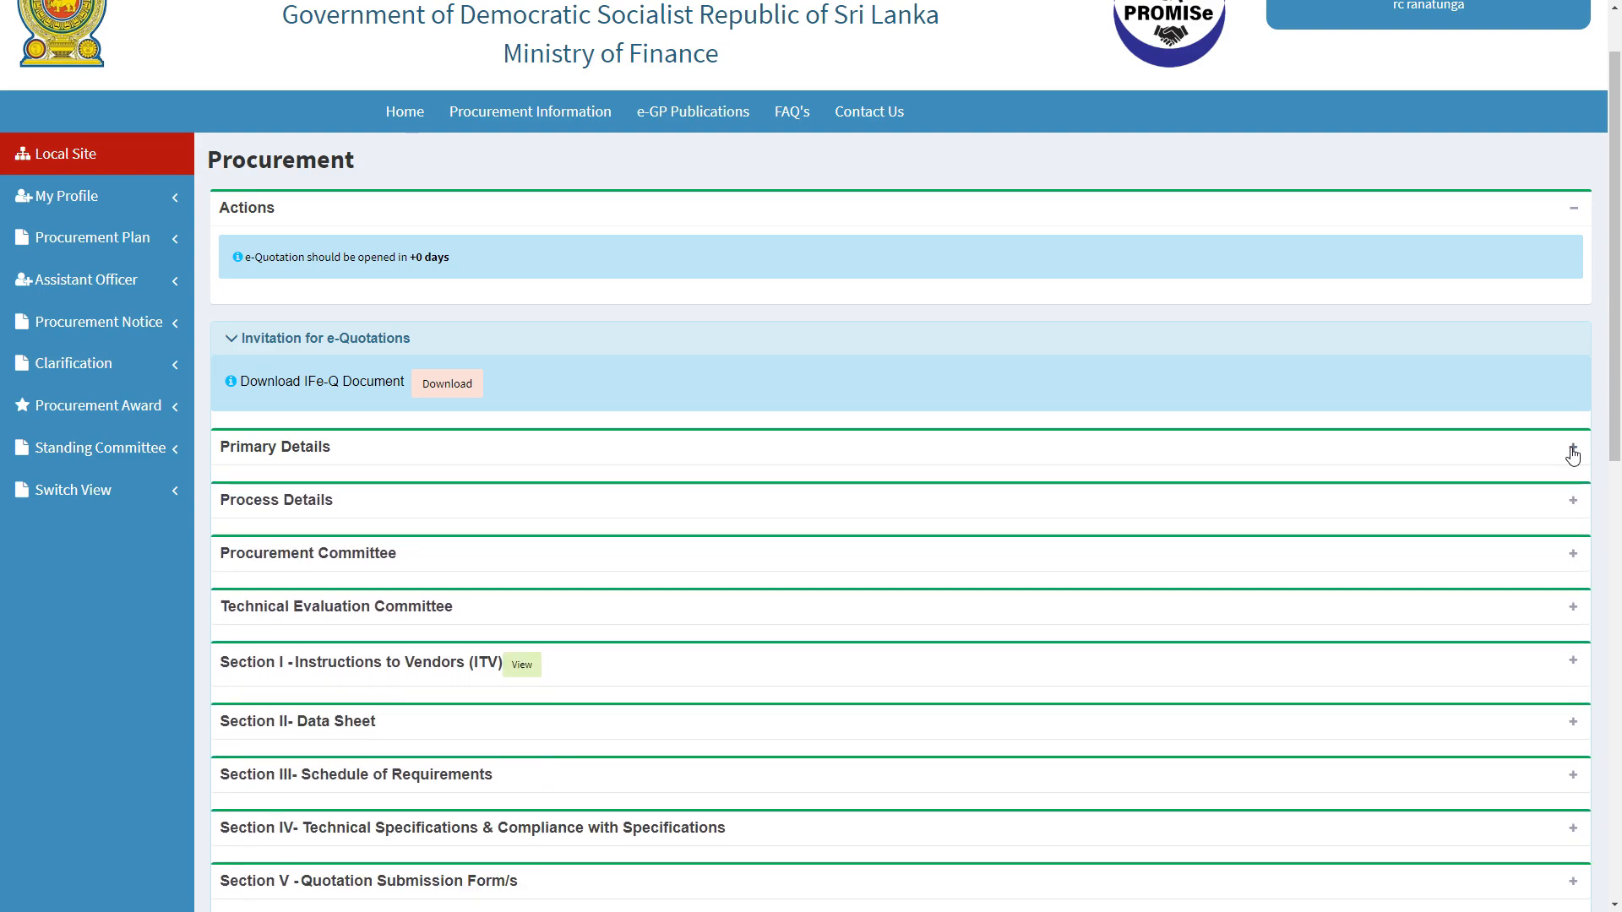
click(1573, 504)
click(1573, 504)
click(1573, 554)
click(1573, 555)
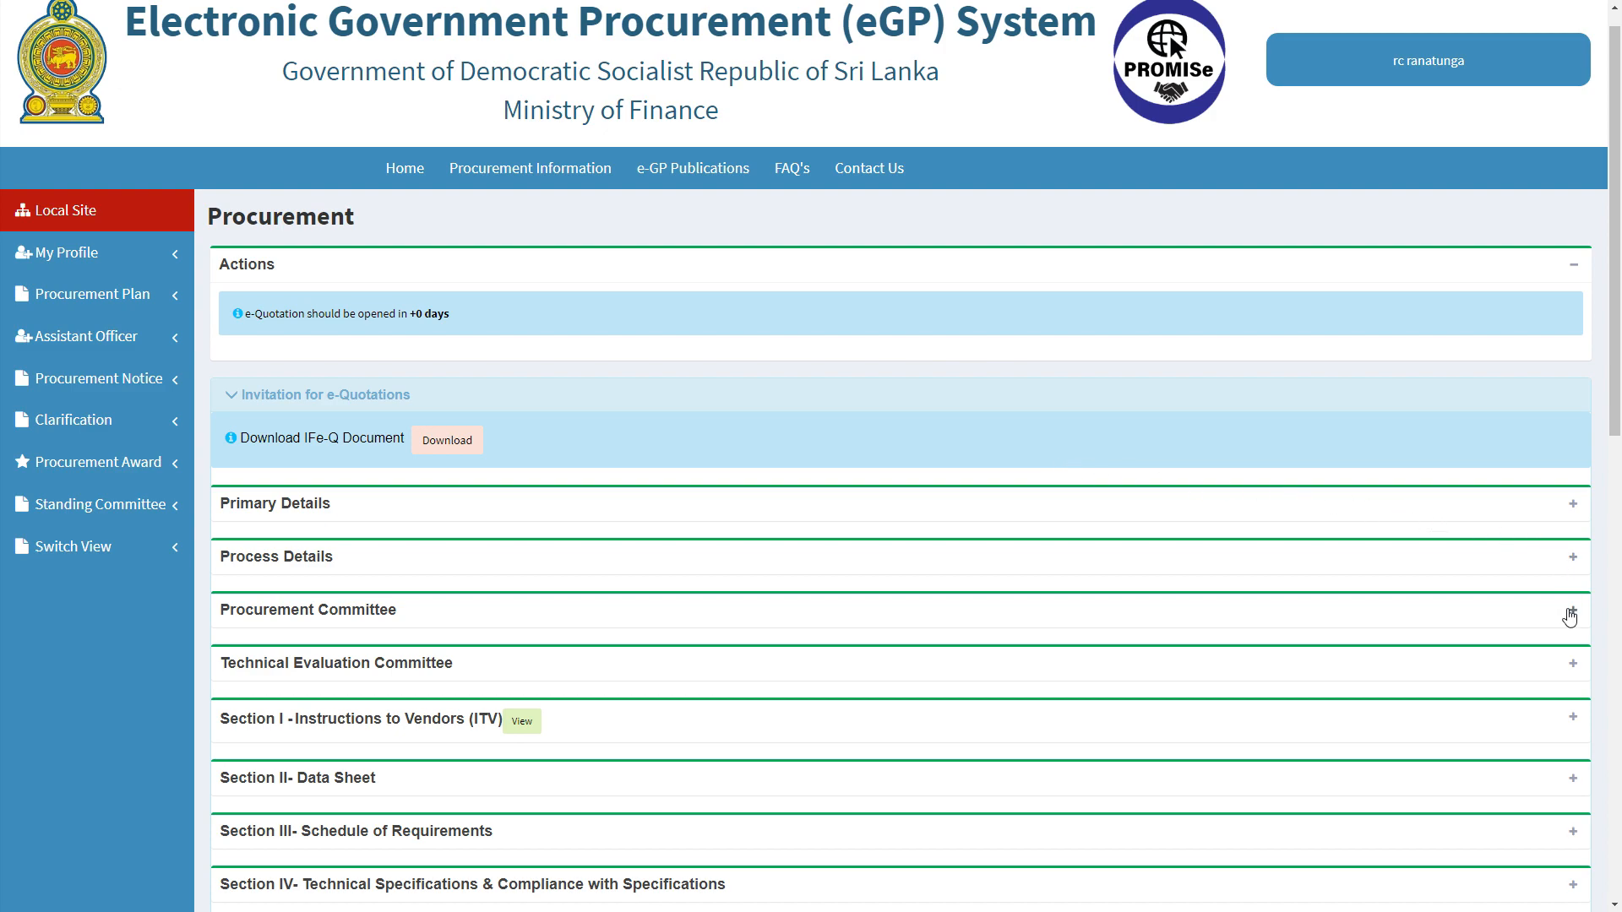
- Open the member changes for the Procurement Committee and remove the chairperson and the member listed directly below
click(1569, 612)
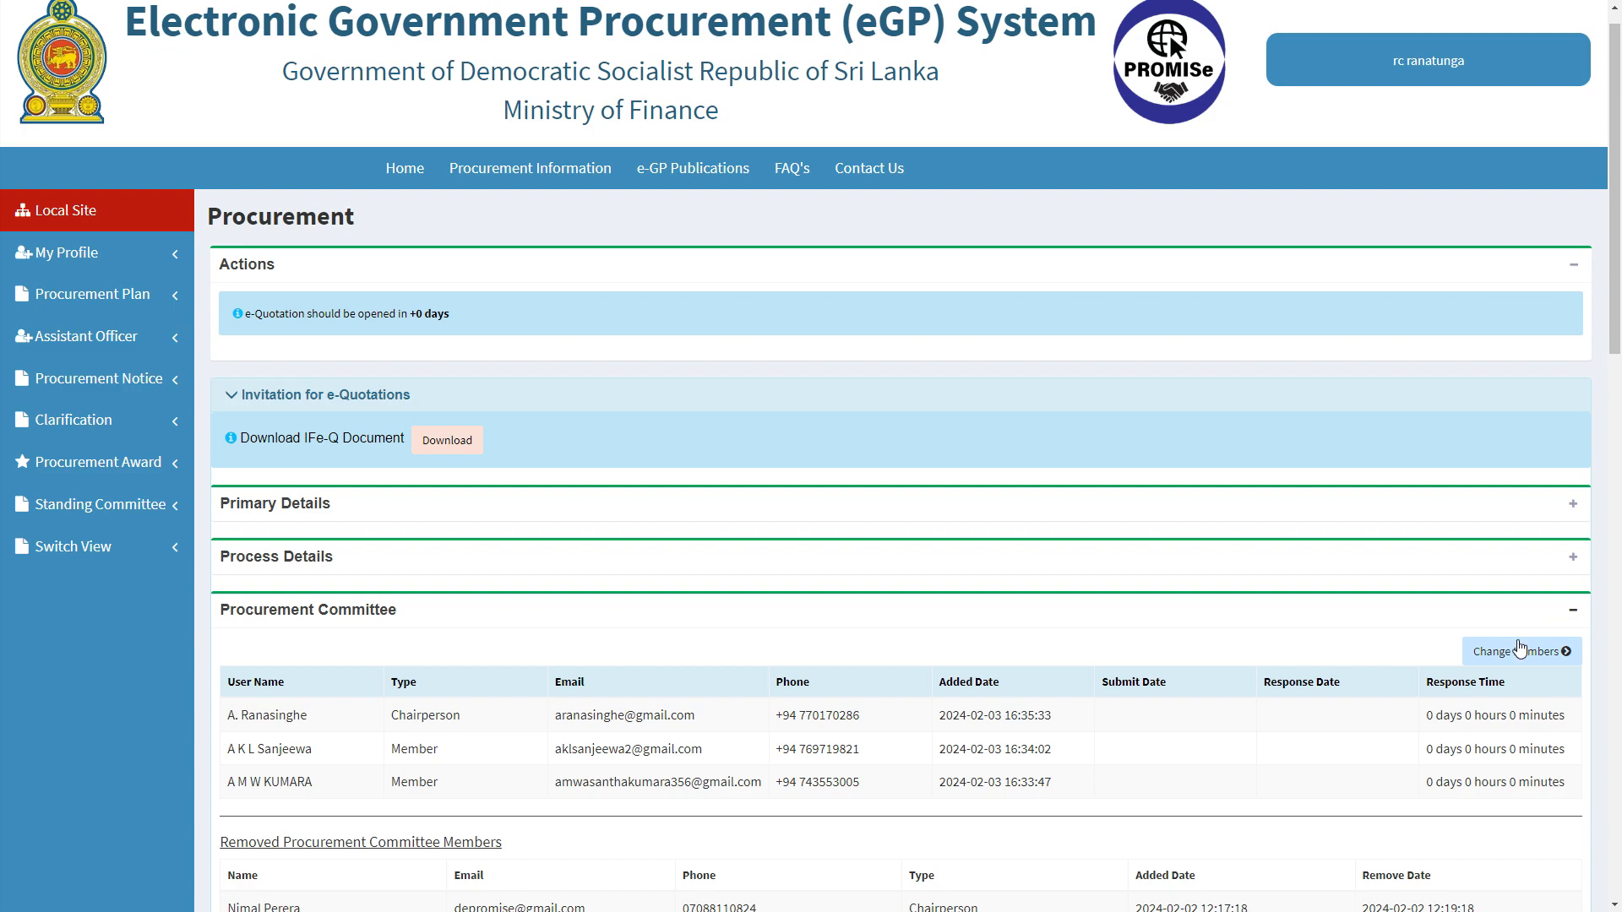
click(1520, 650)
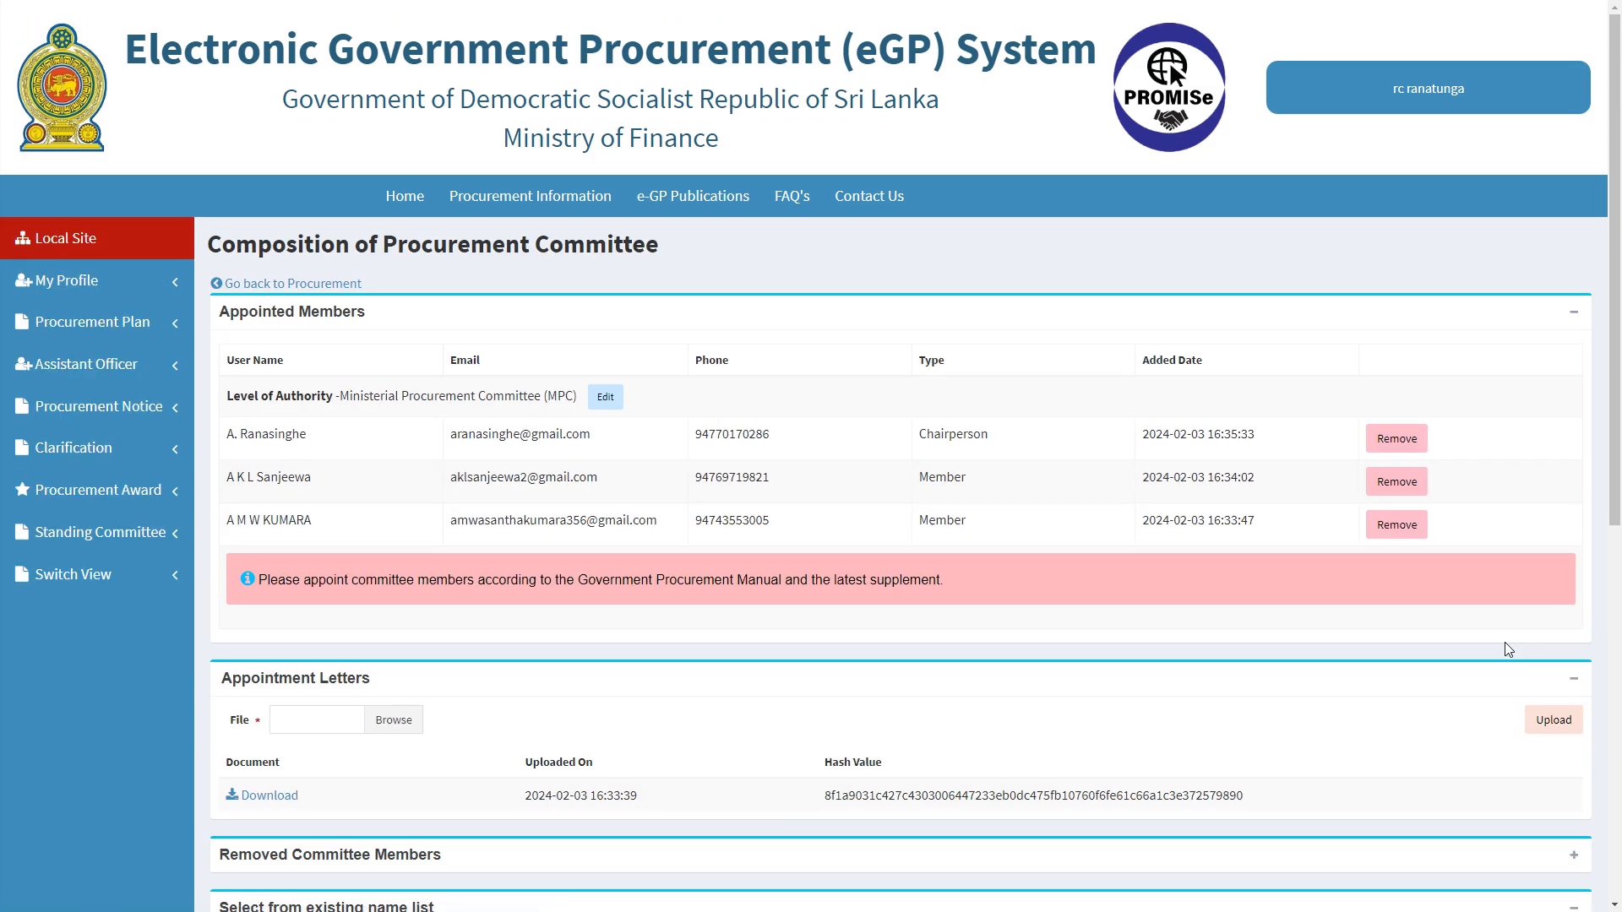
click(1395, 439)
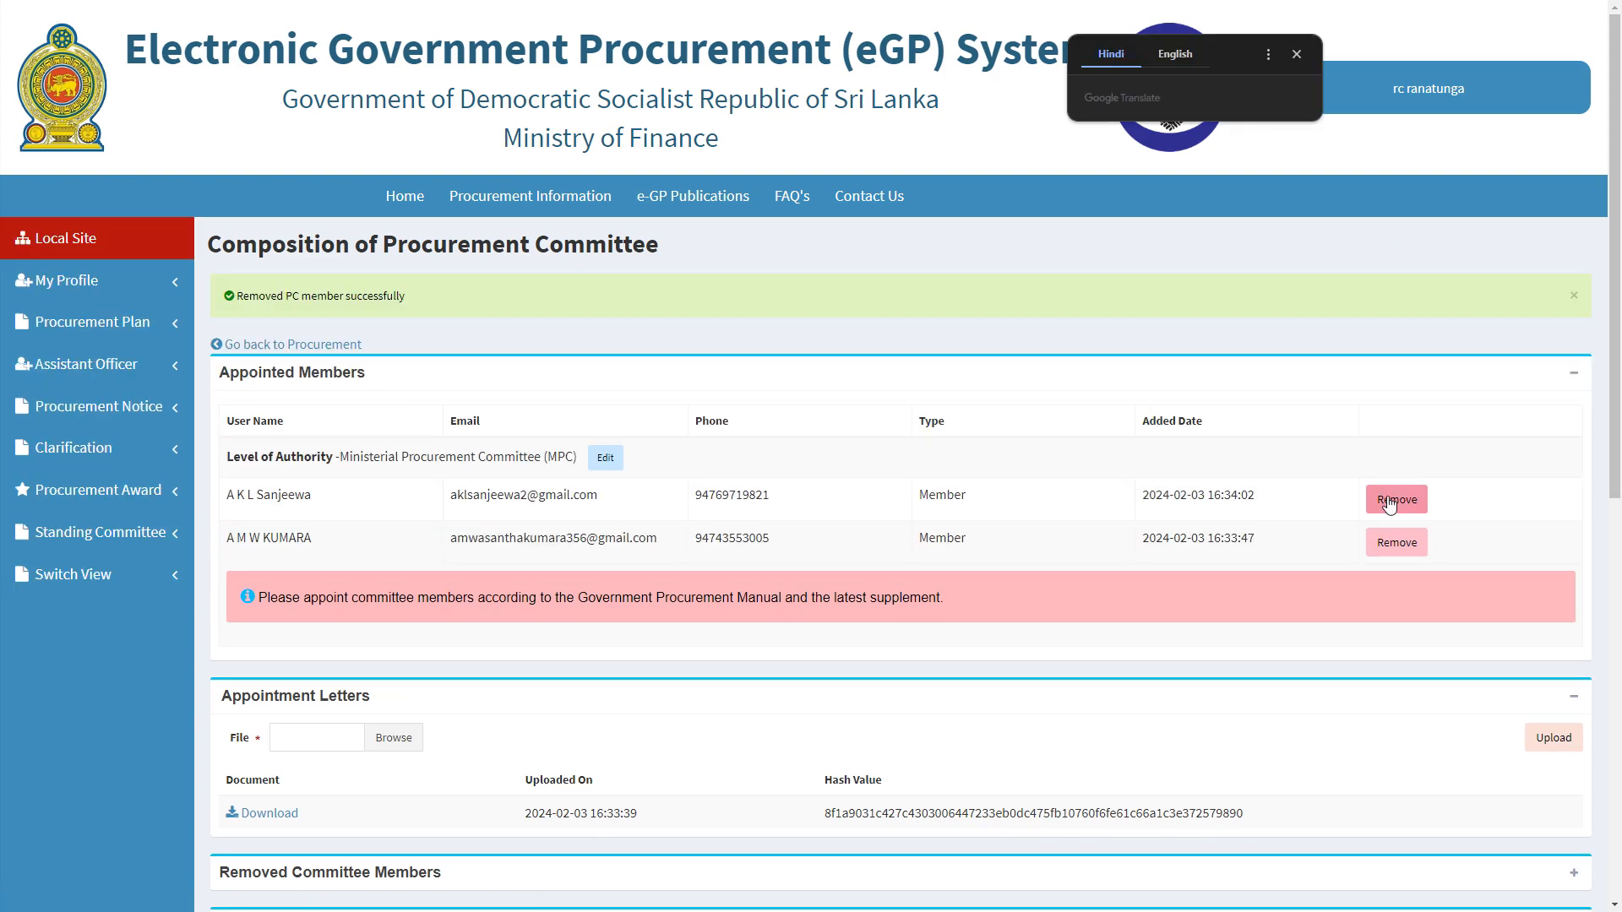
click(1394, 497)
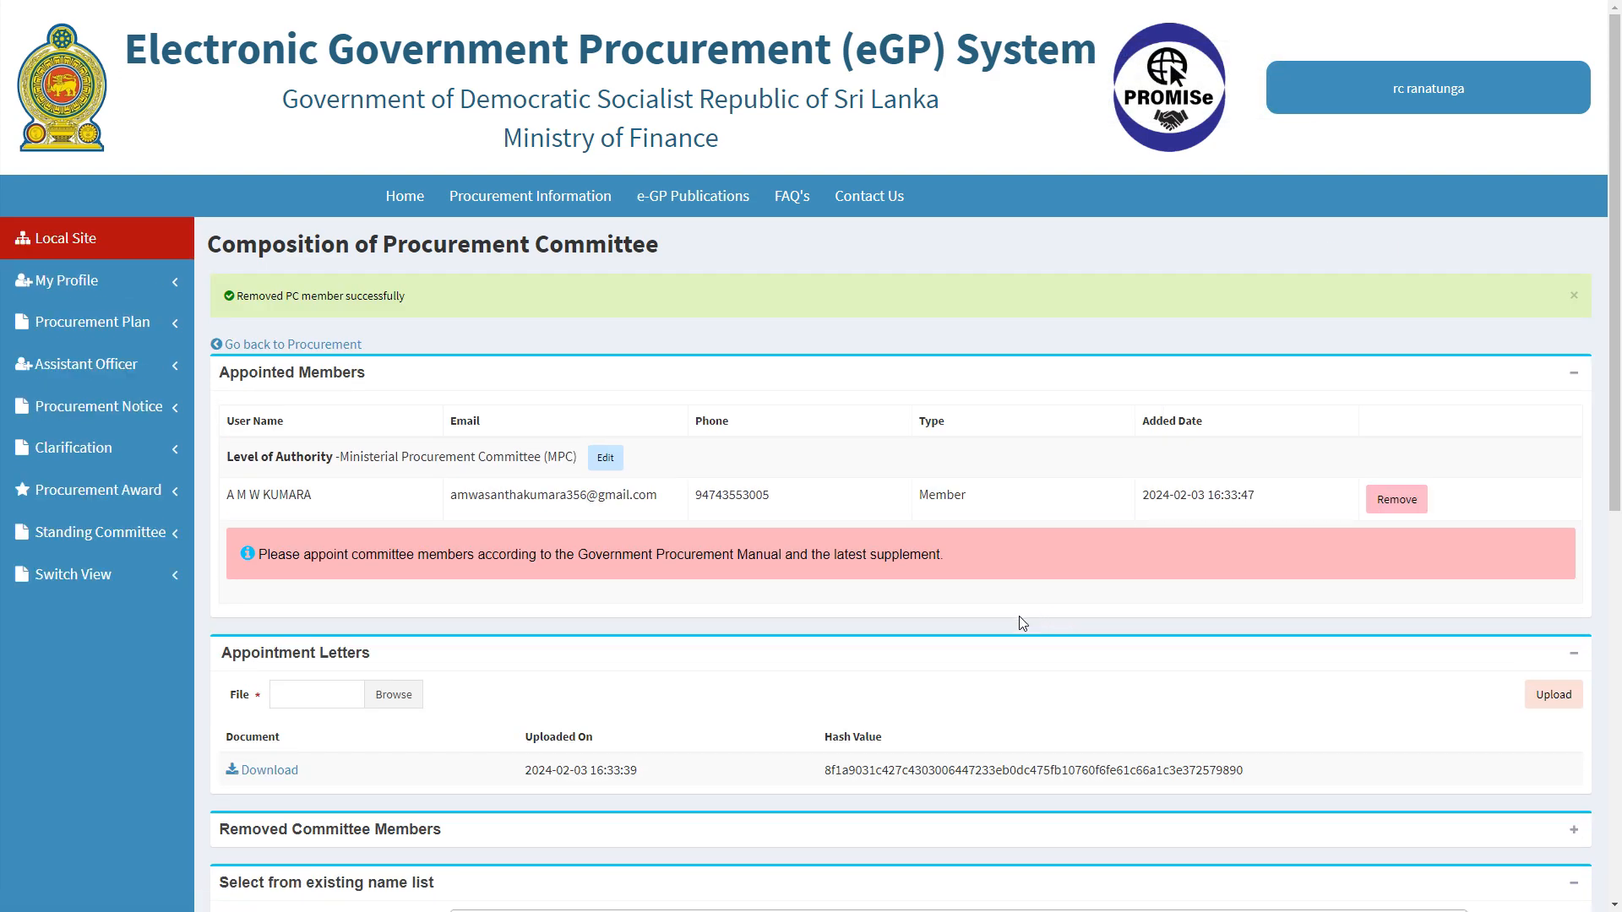
- Choose PC Appointment Letter.pdf from the Desktop as the committee's appointment letter file
click(402, 698)
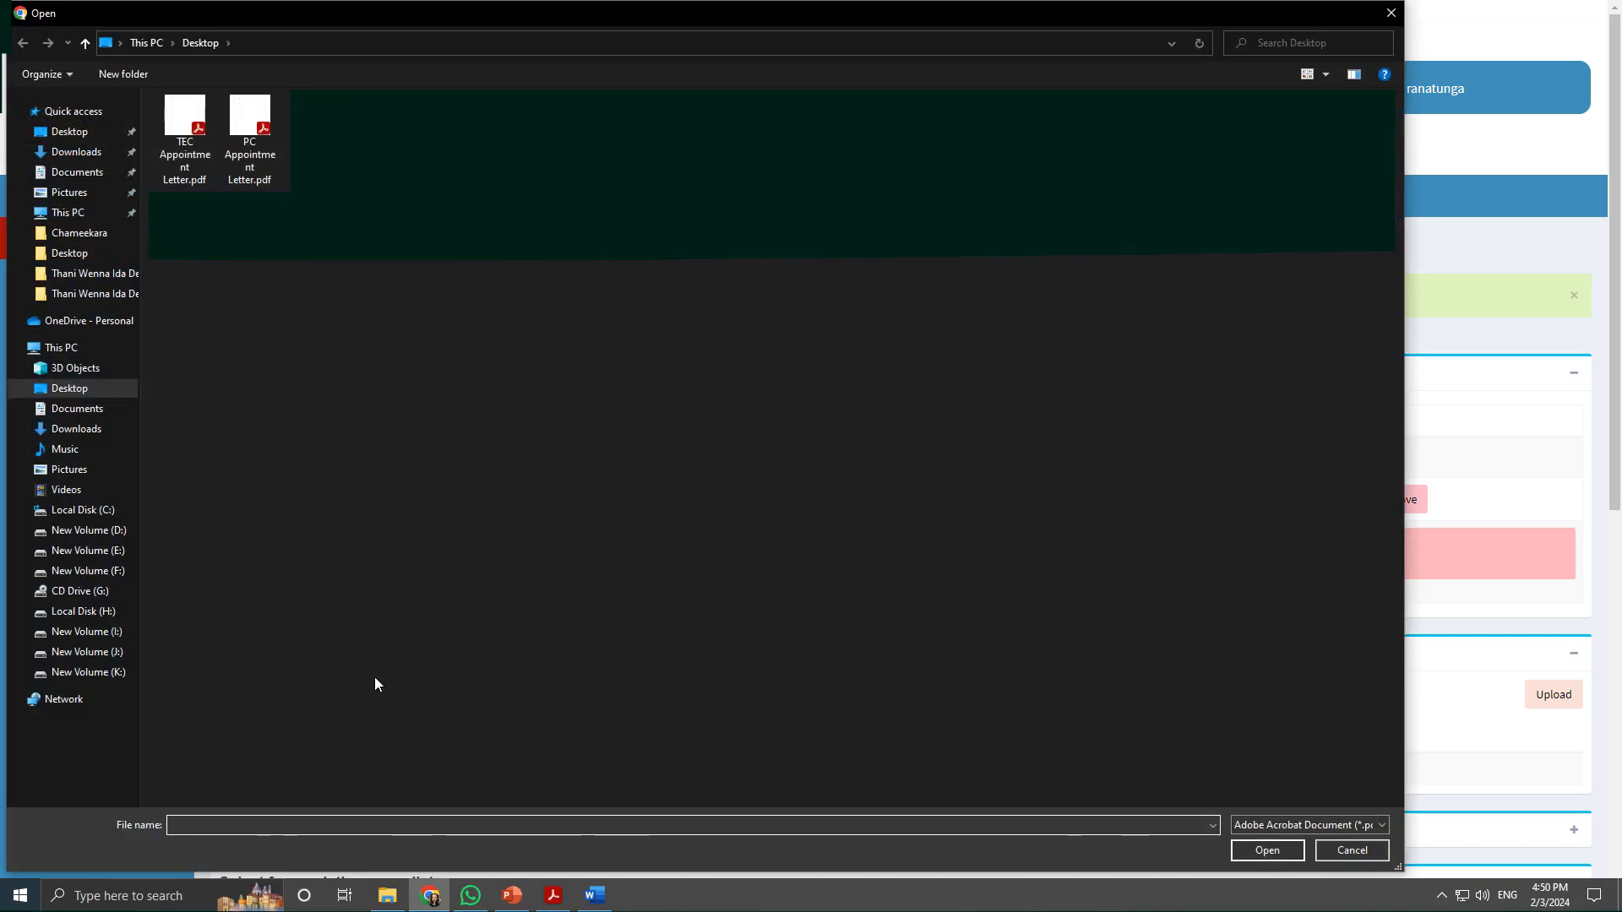
click(232, 147)
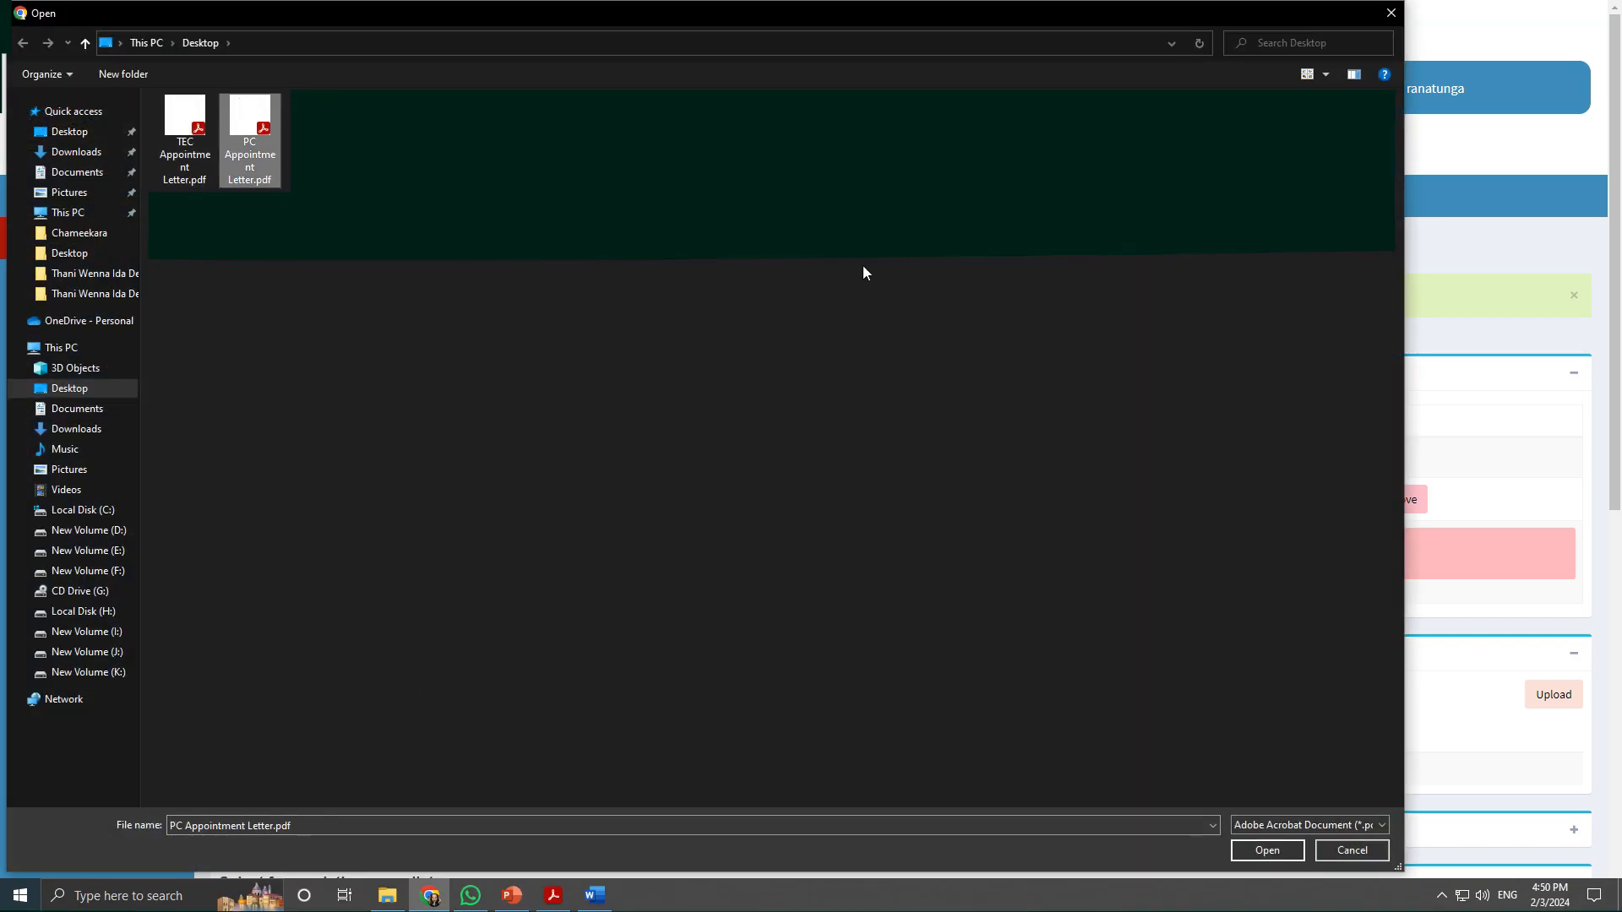
click(1267, 849)
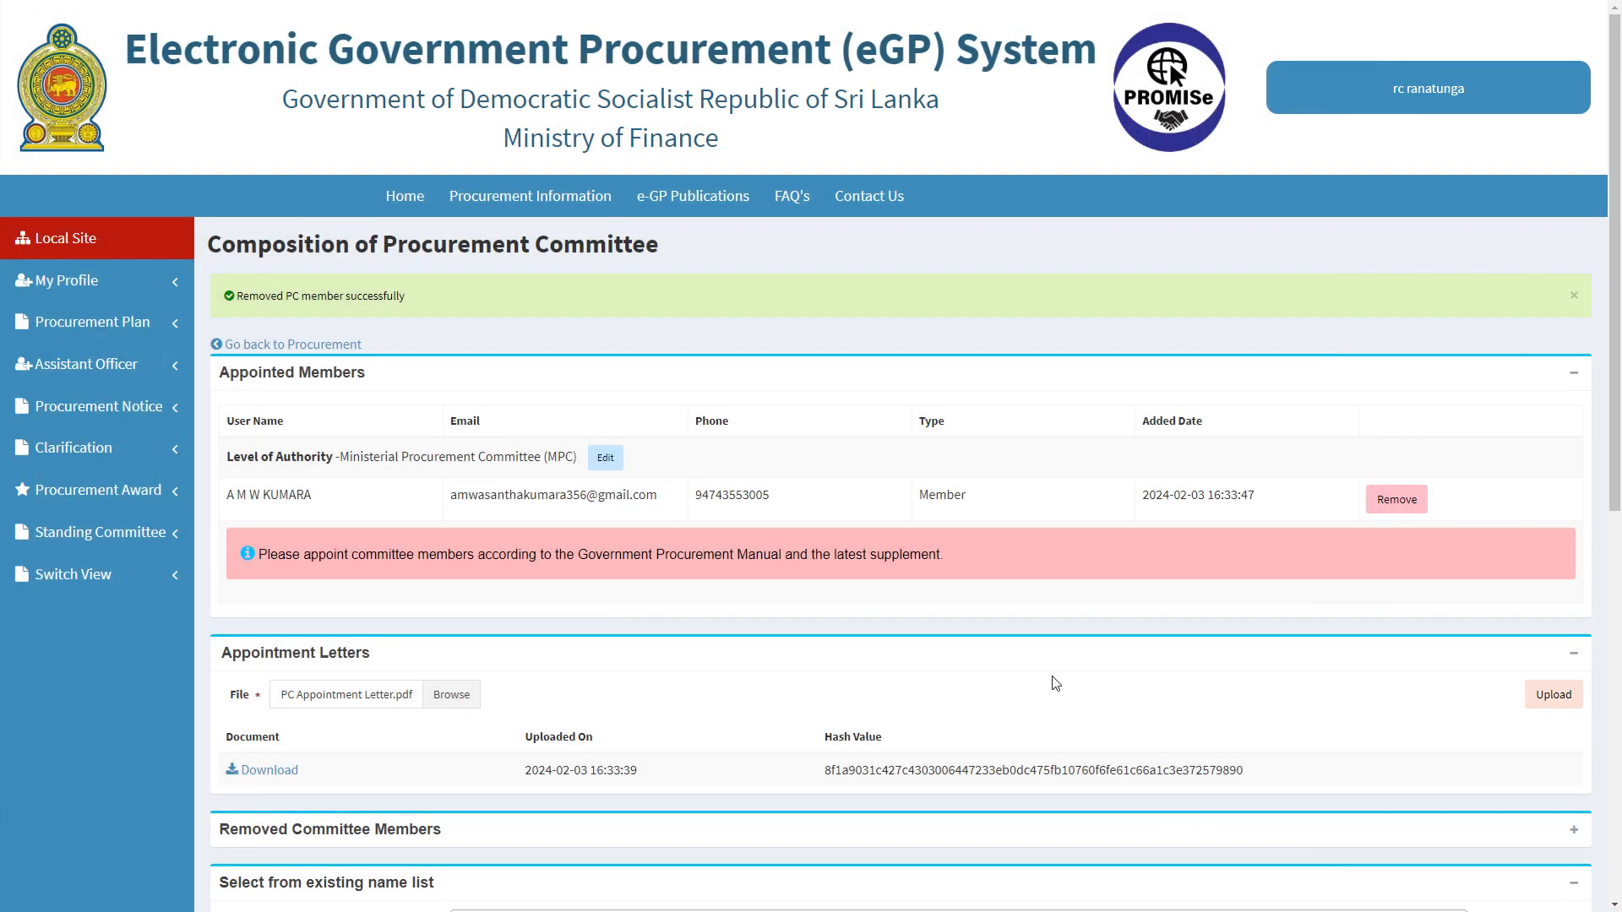
- Edit the committee's level of authority and select Ministerial Procurement Committee (MPC)
scroll(1056, 684, down, 2)
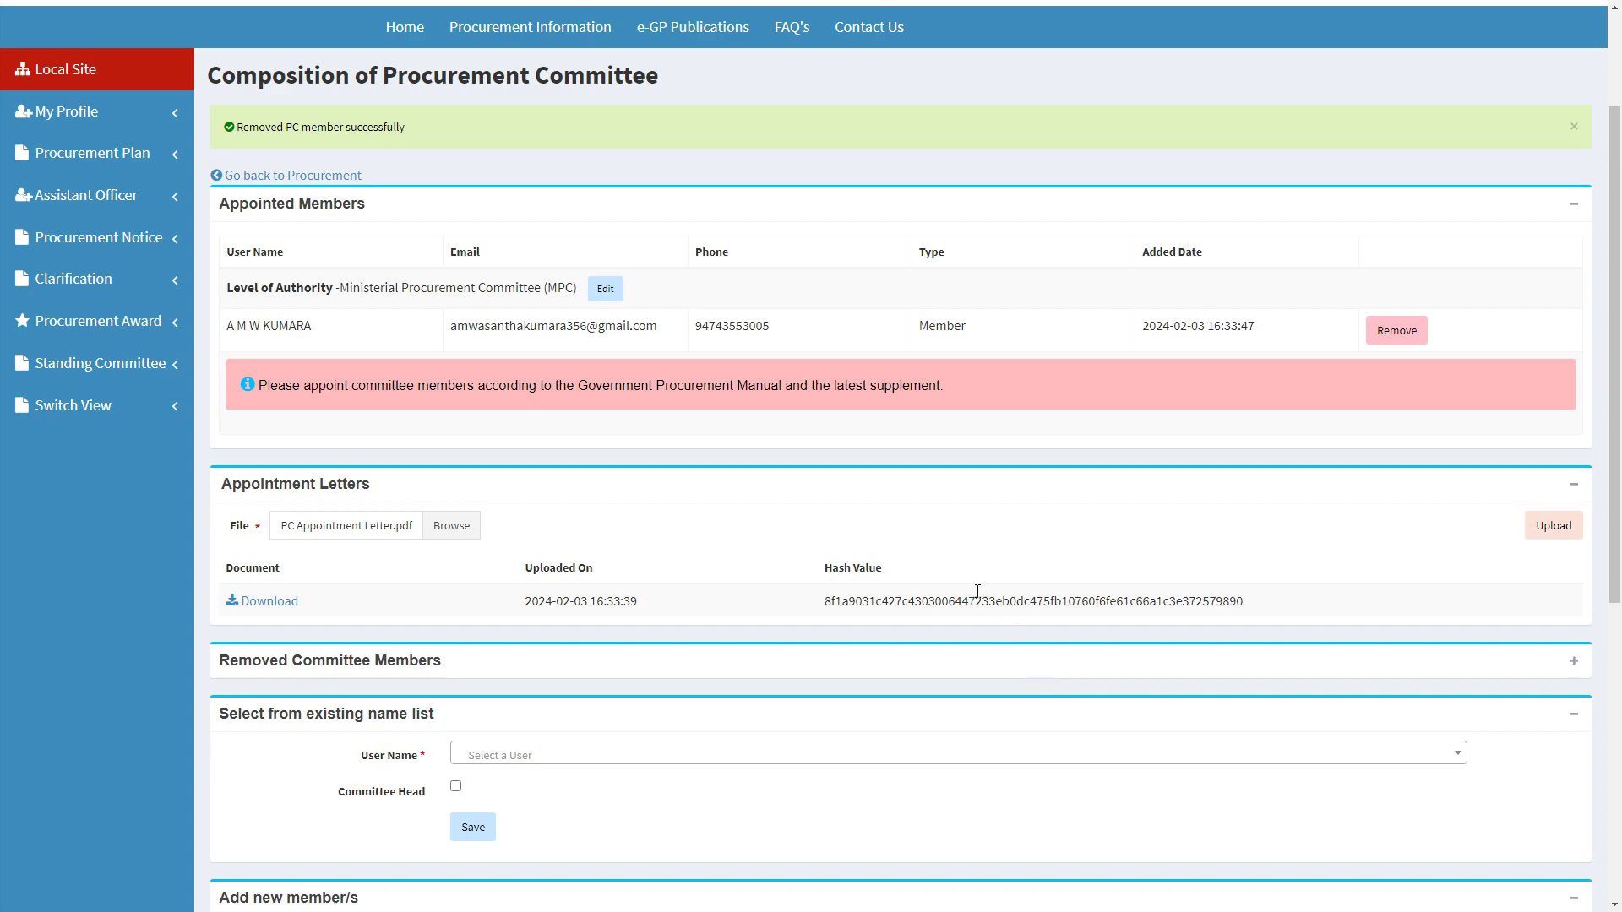
click(604, 292)
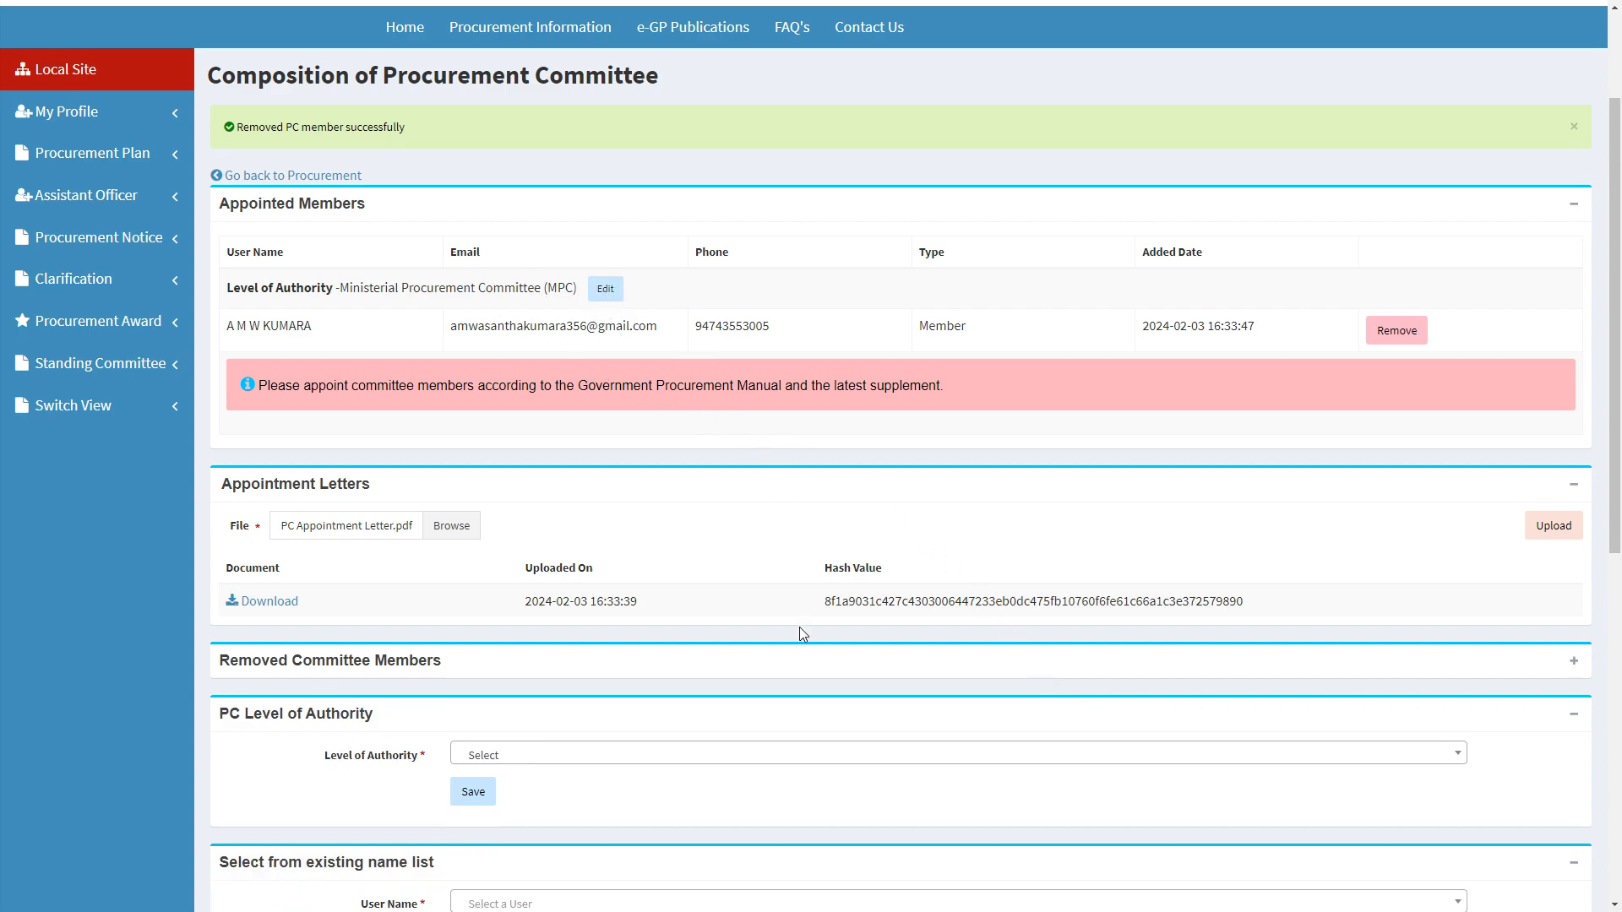
click(700, 763)
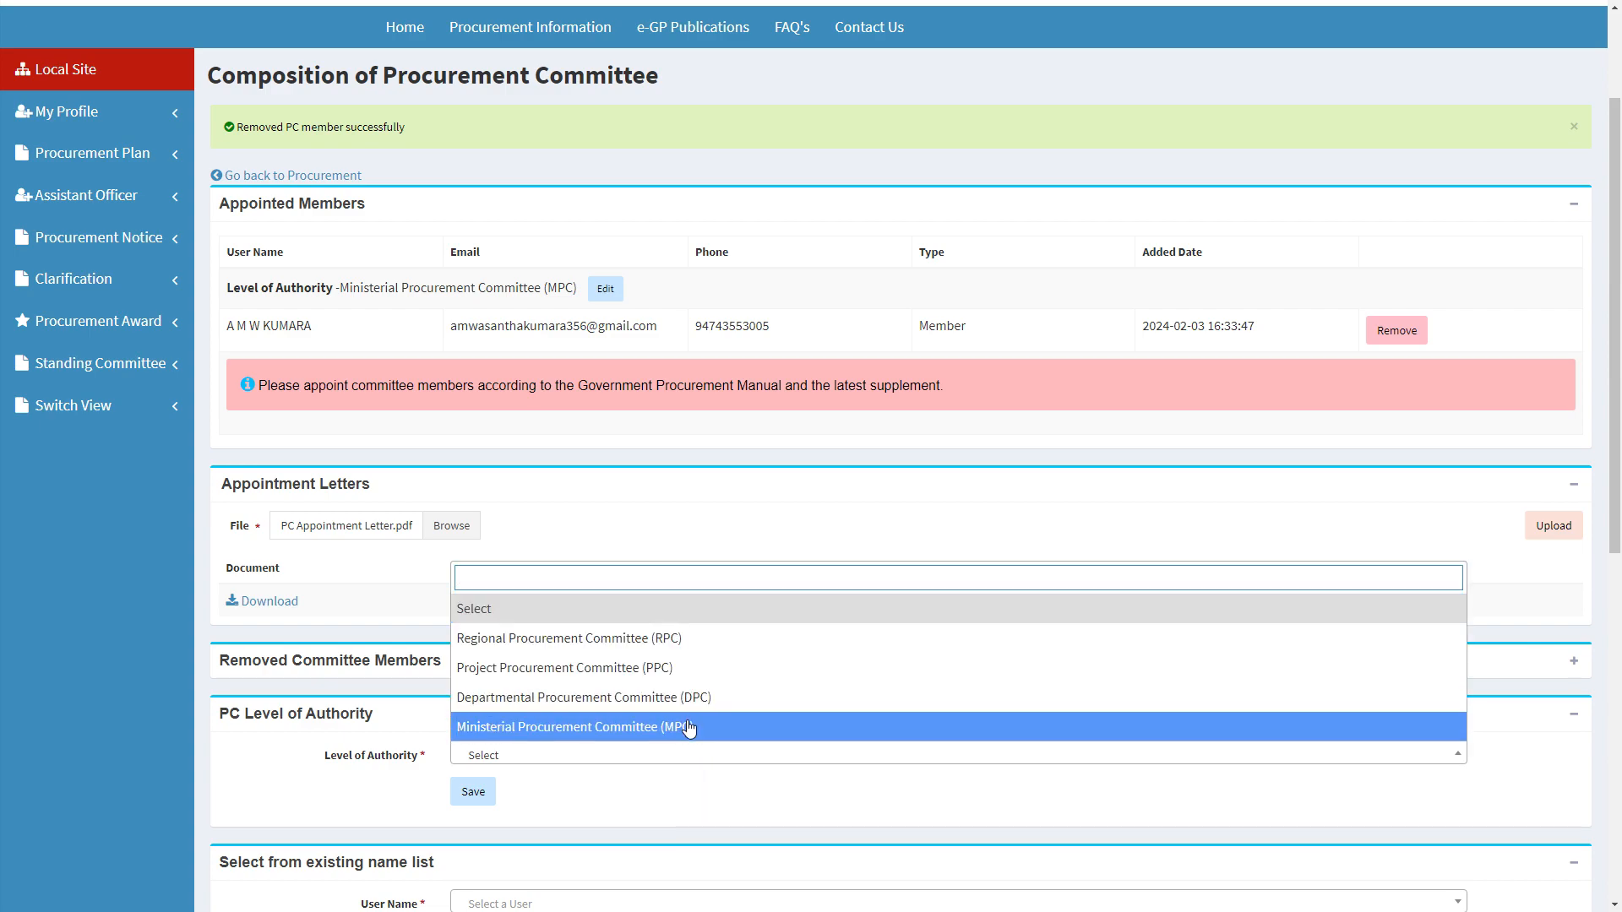
click(689, 727)
- Look at the removed committee members and at the users available in the existing name list
scroll(1568, 169, down, 5)
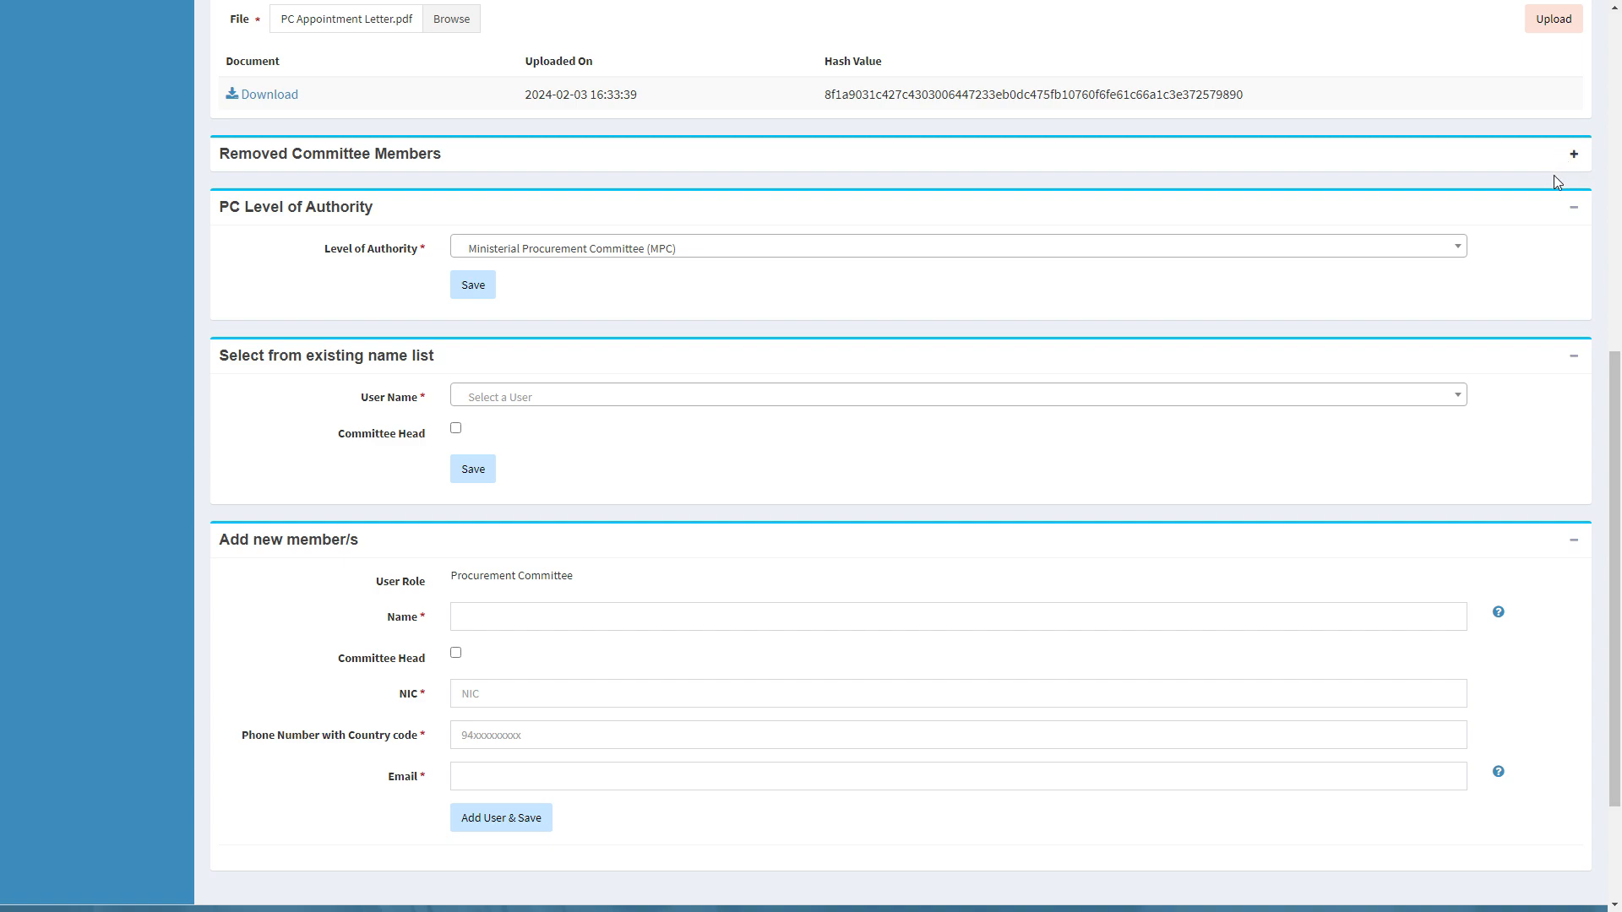
click(1573, 157)
click(1575, 159)
click(588, 409)
click(587, 410)
scroll(793, 558, up, 6)
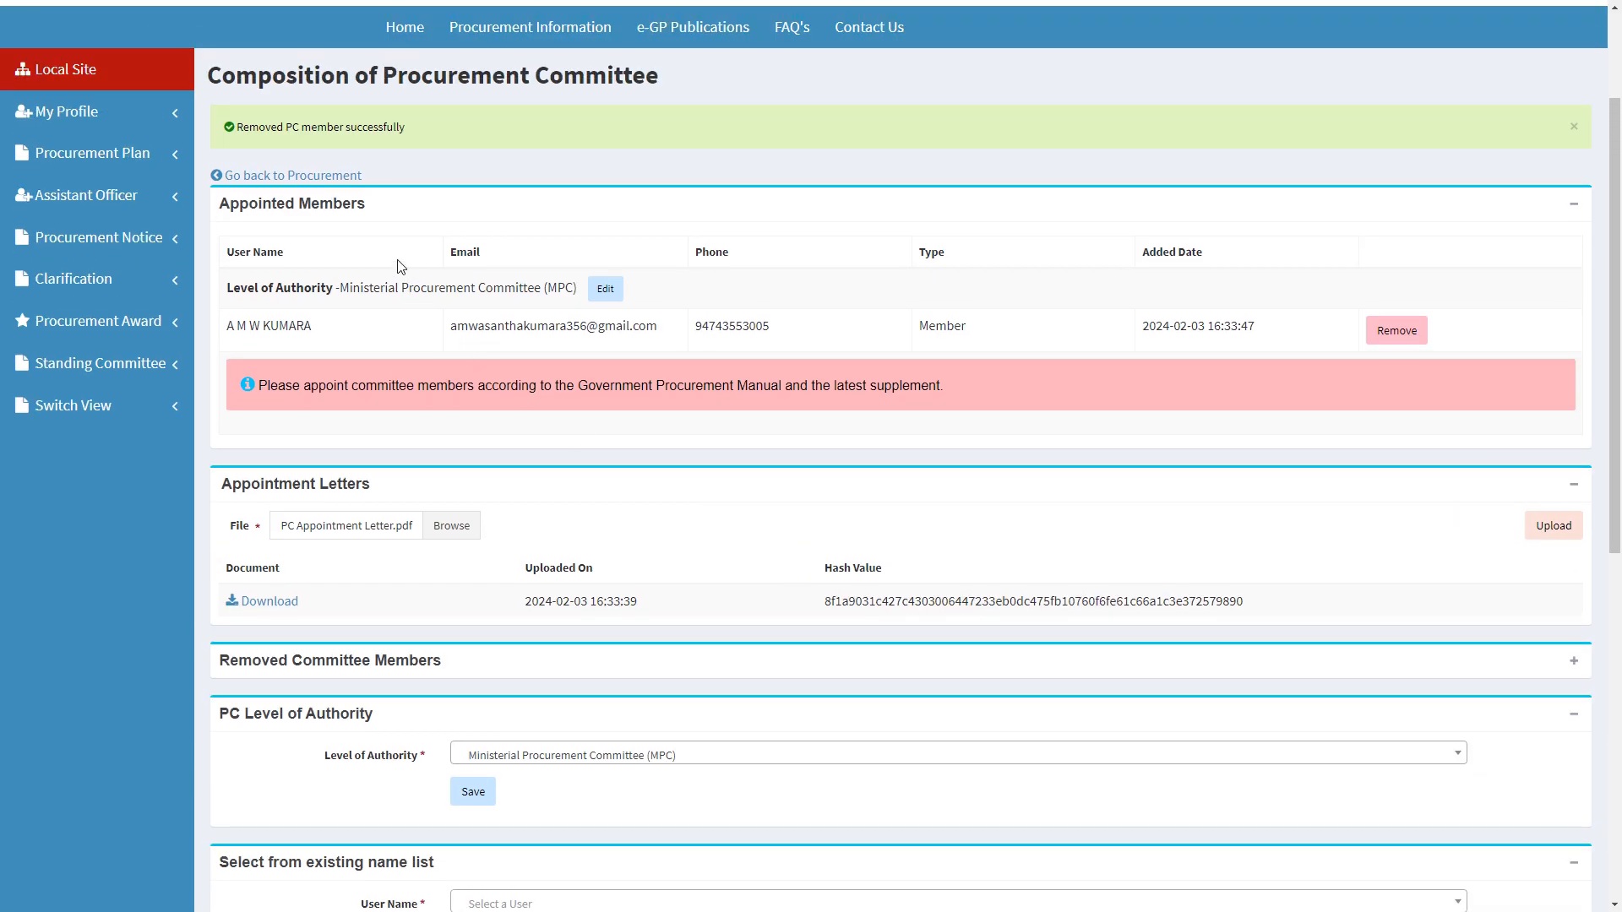
- Leave the committee composition page and reopen the list of procurements under the procurement plan
click(319, 179)
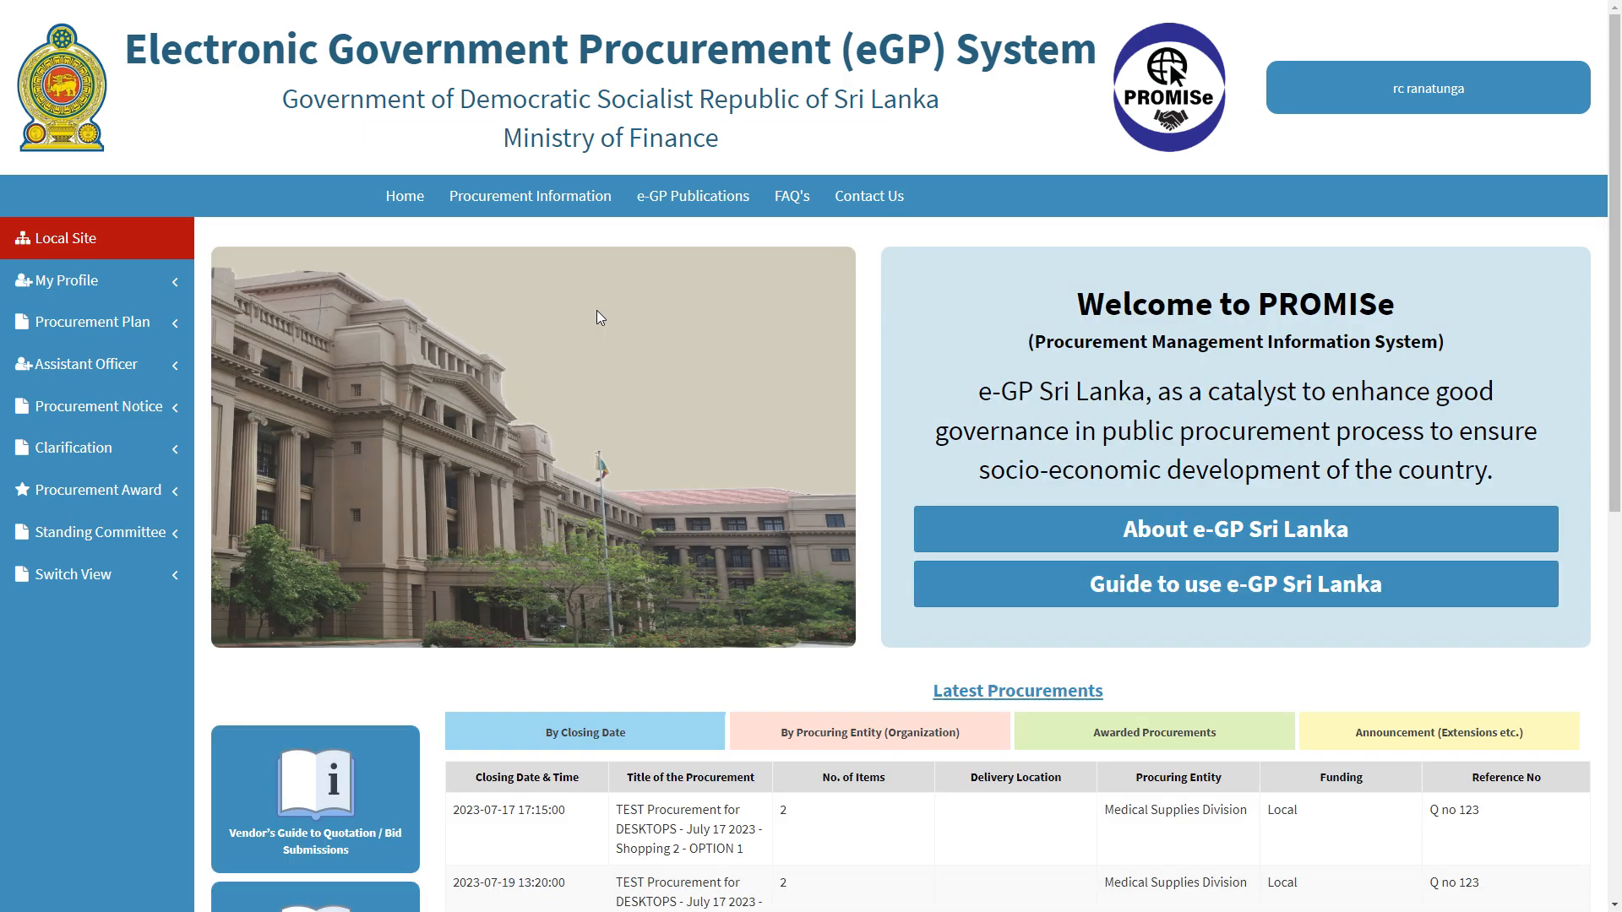
click(127, 333)
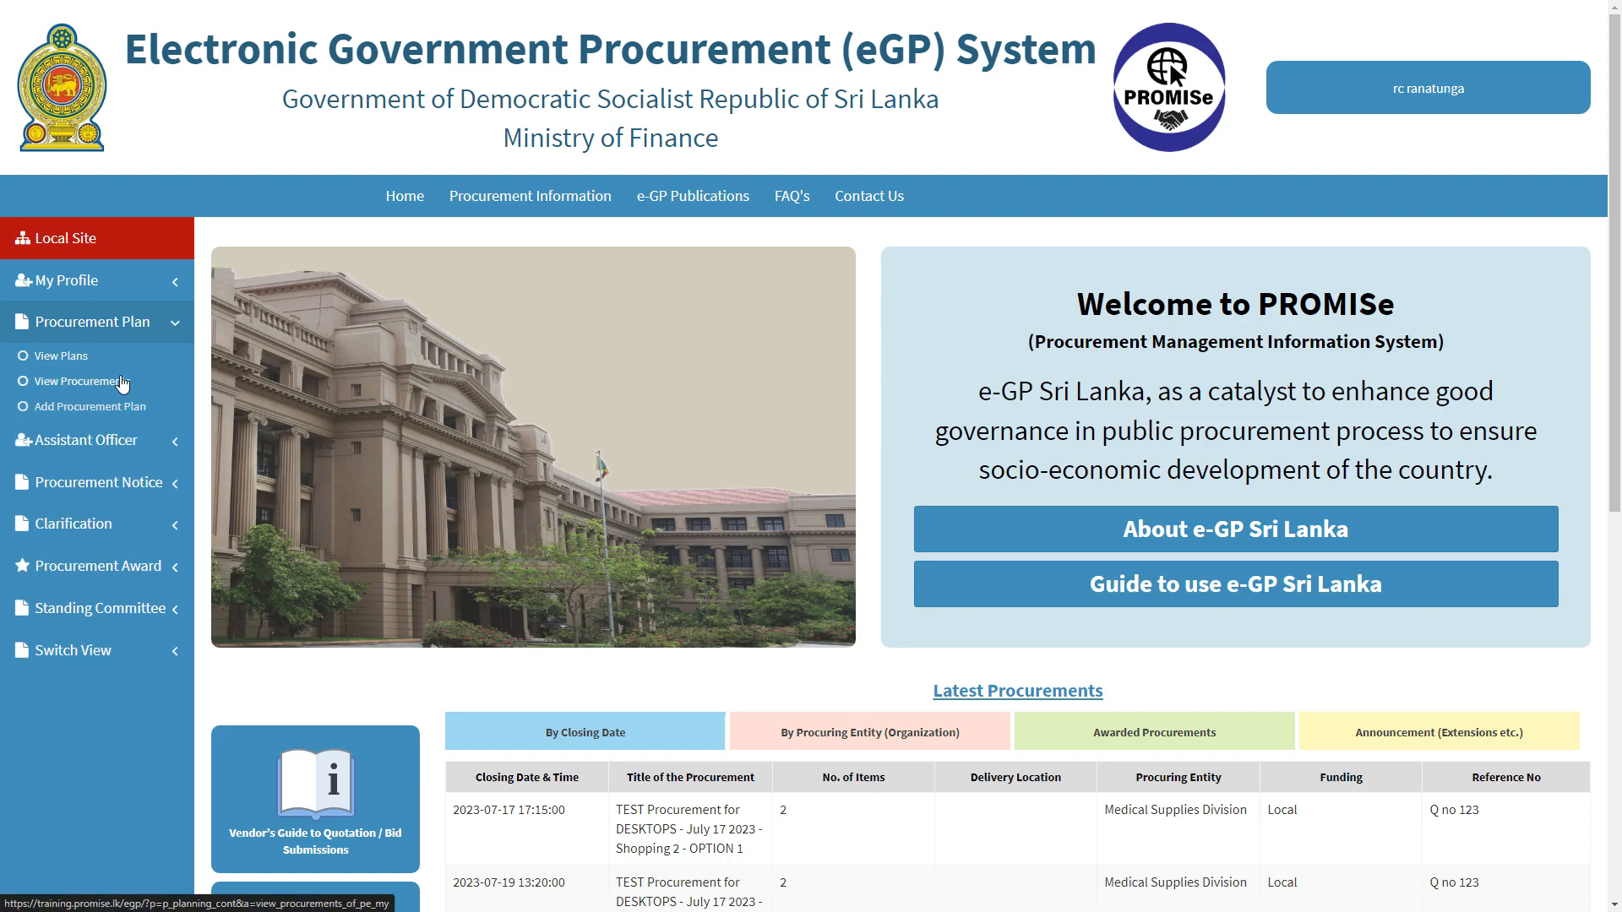
click(123, 383)
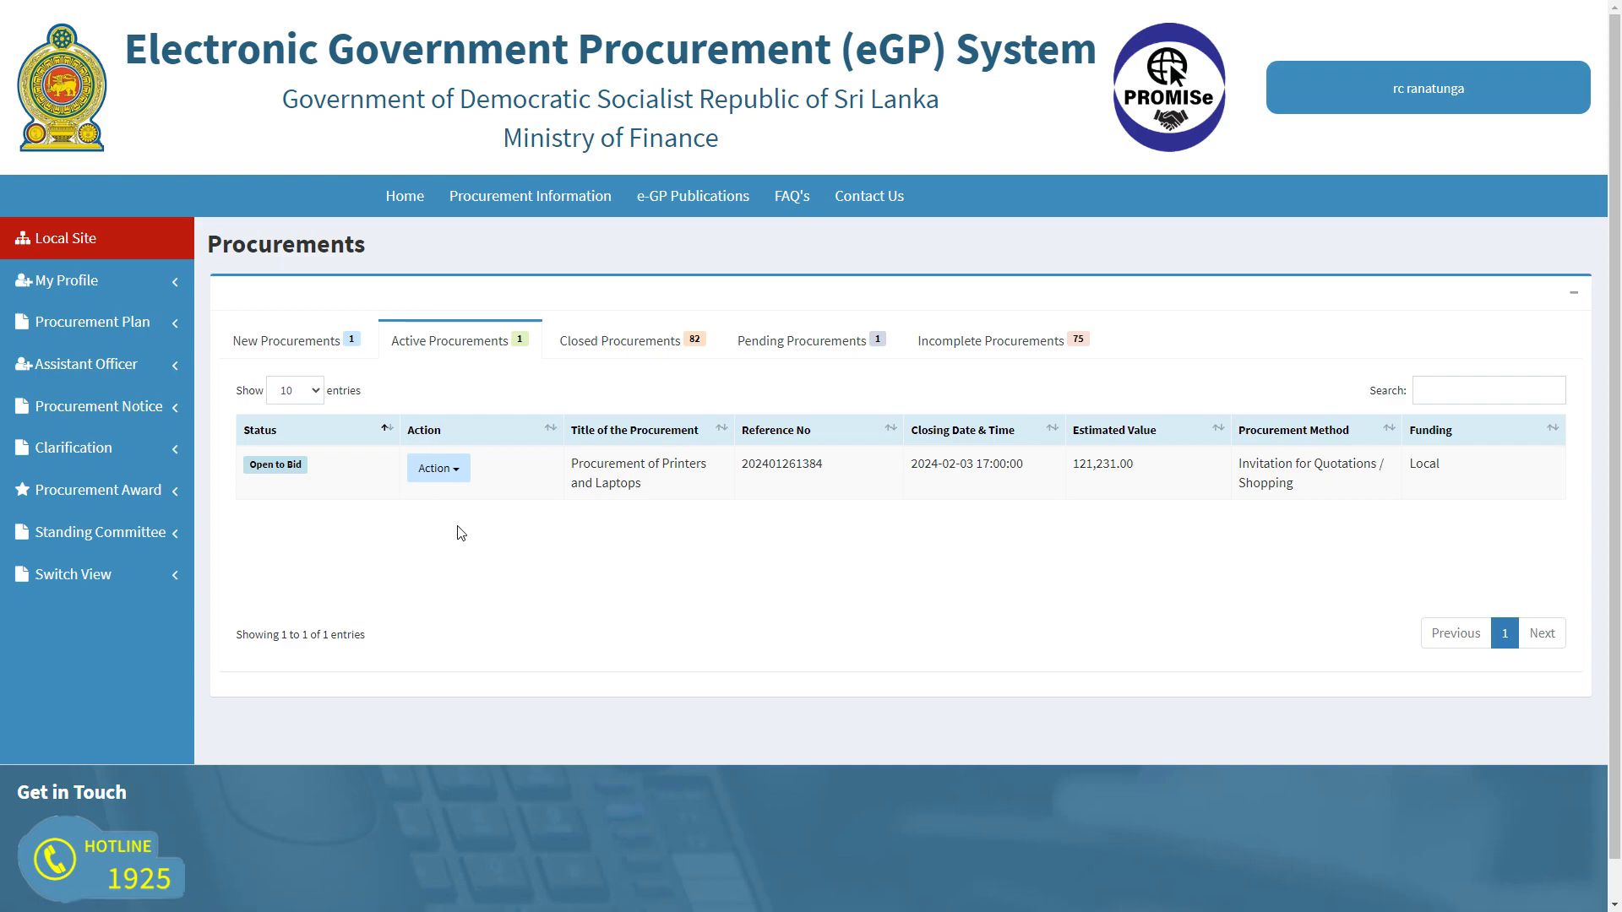
- Open the active Procurement of Printers and Laptops and mark that approval has been received to extend its time
click(455, 479)
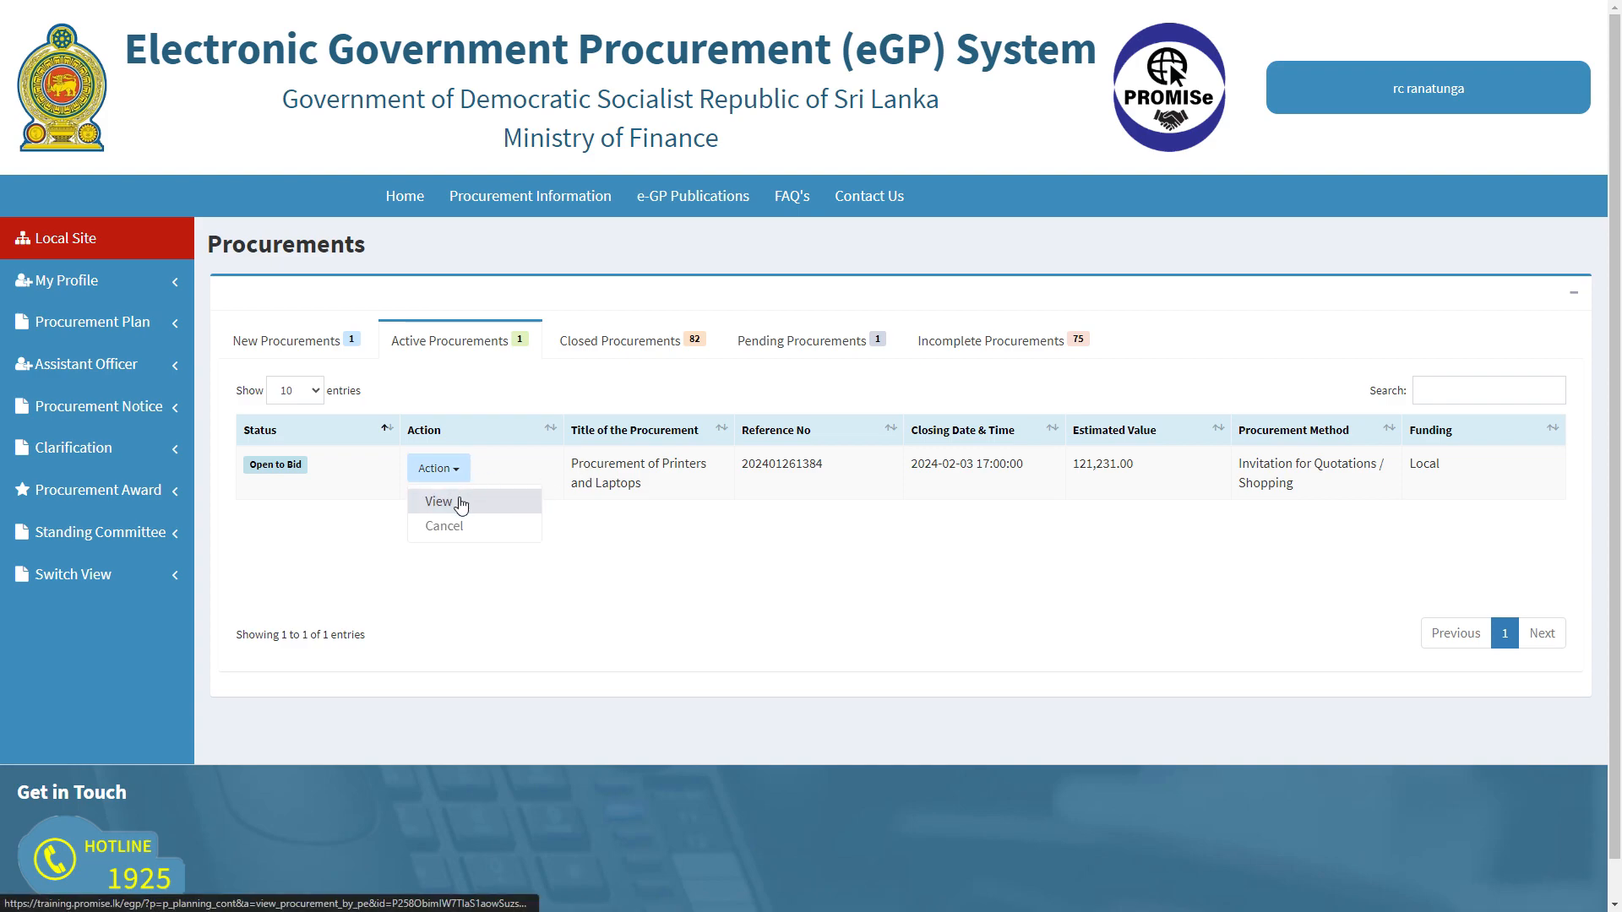
click(460, 505)
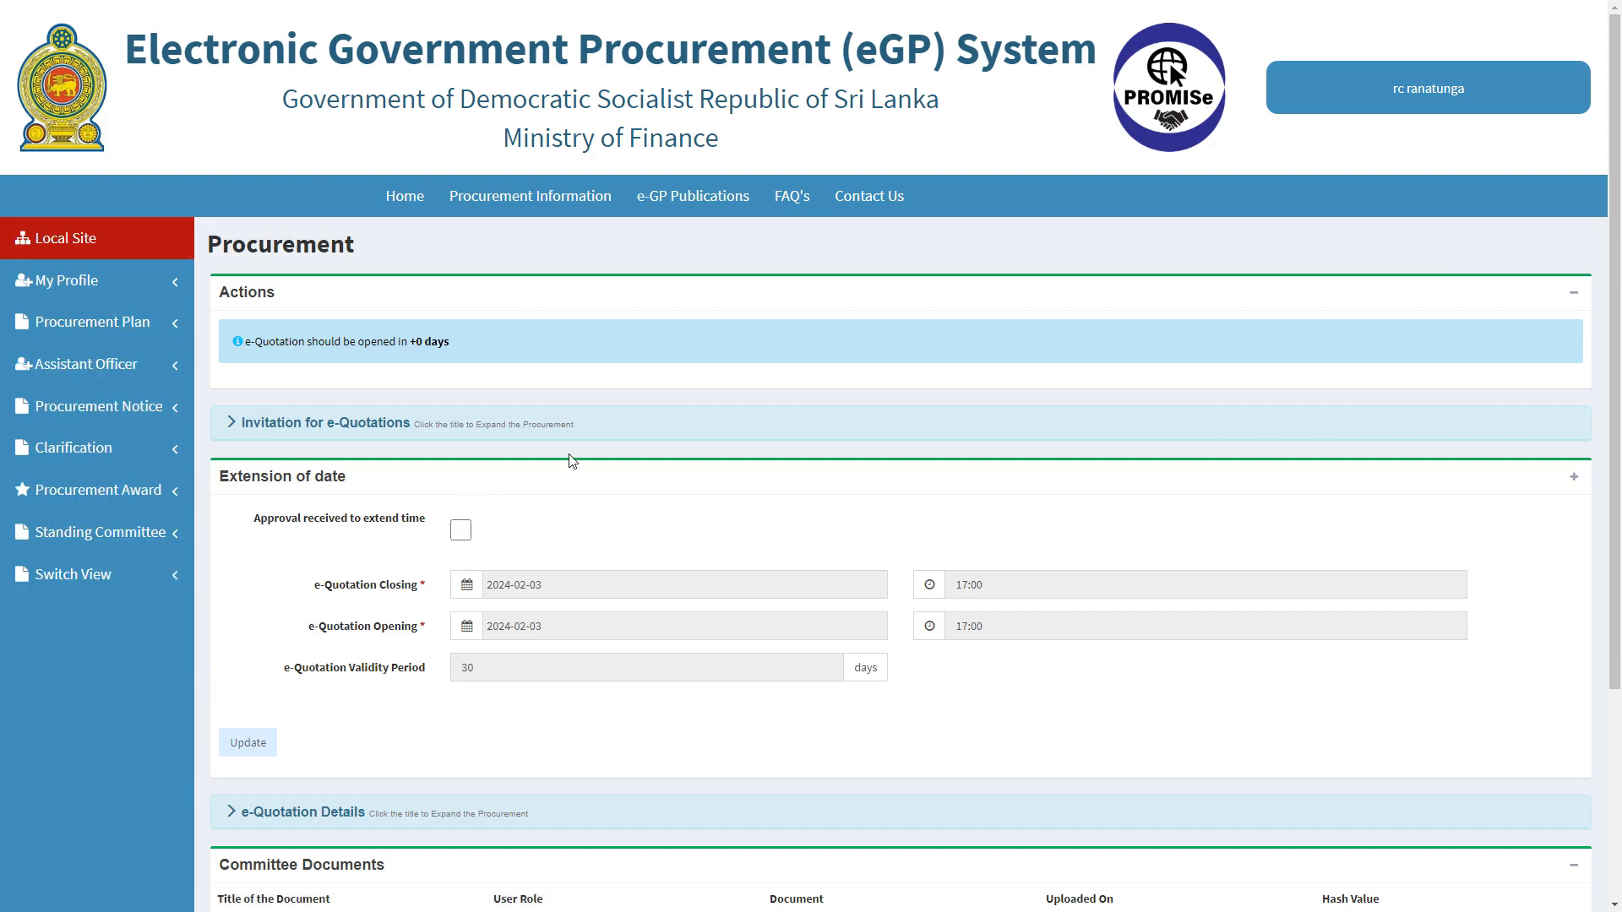
scroll(572, 461, down, 1)
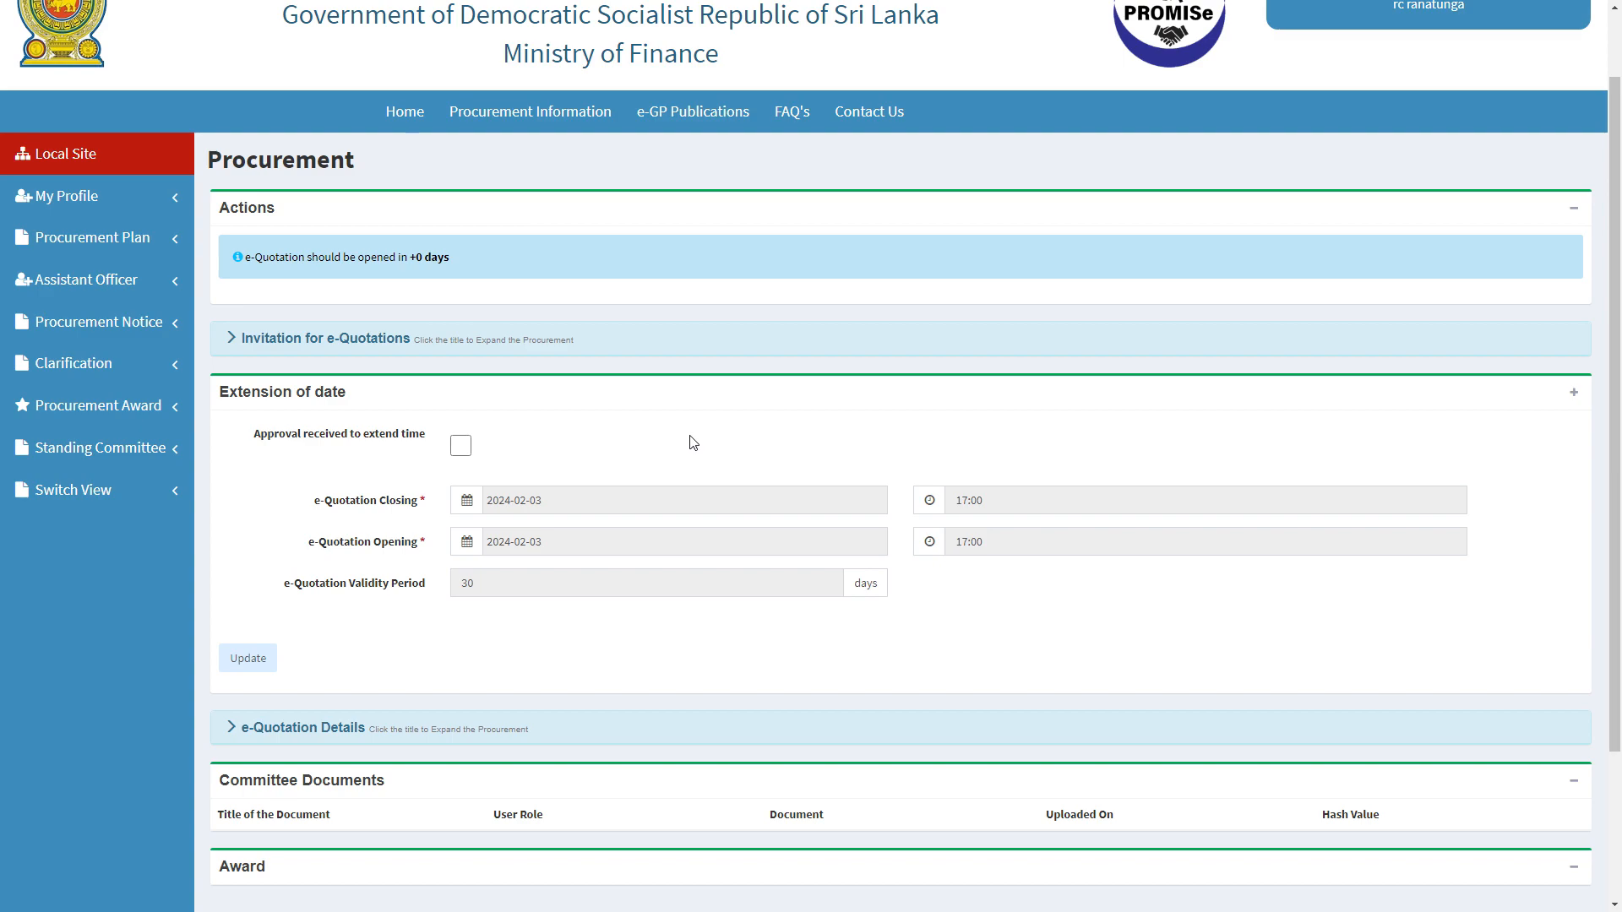
click(462, 447)
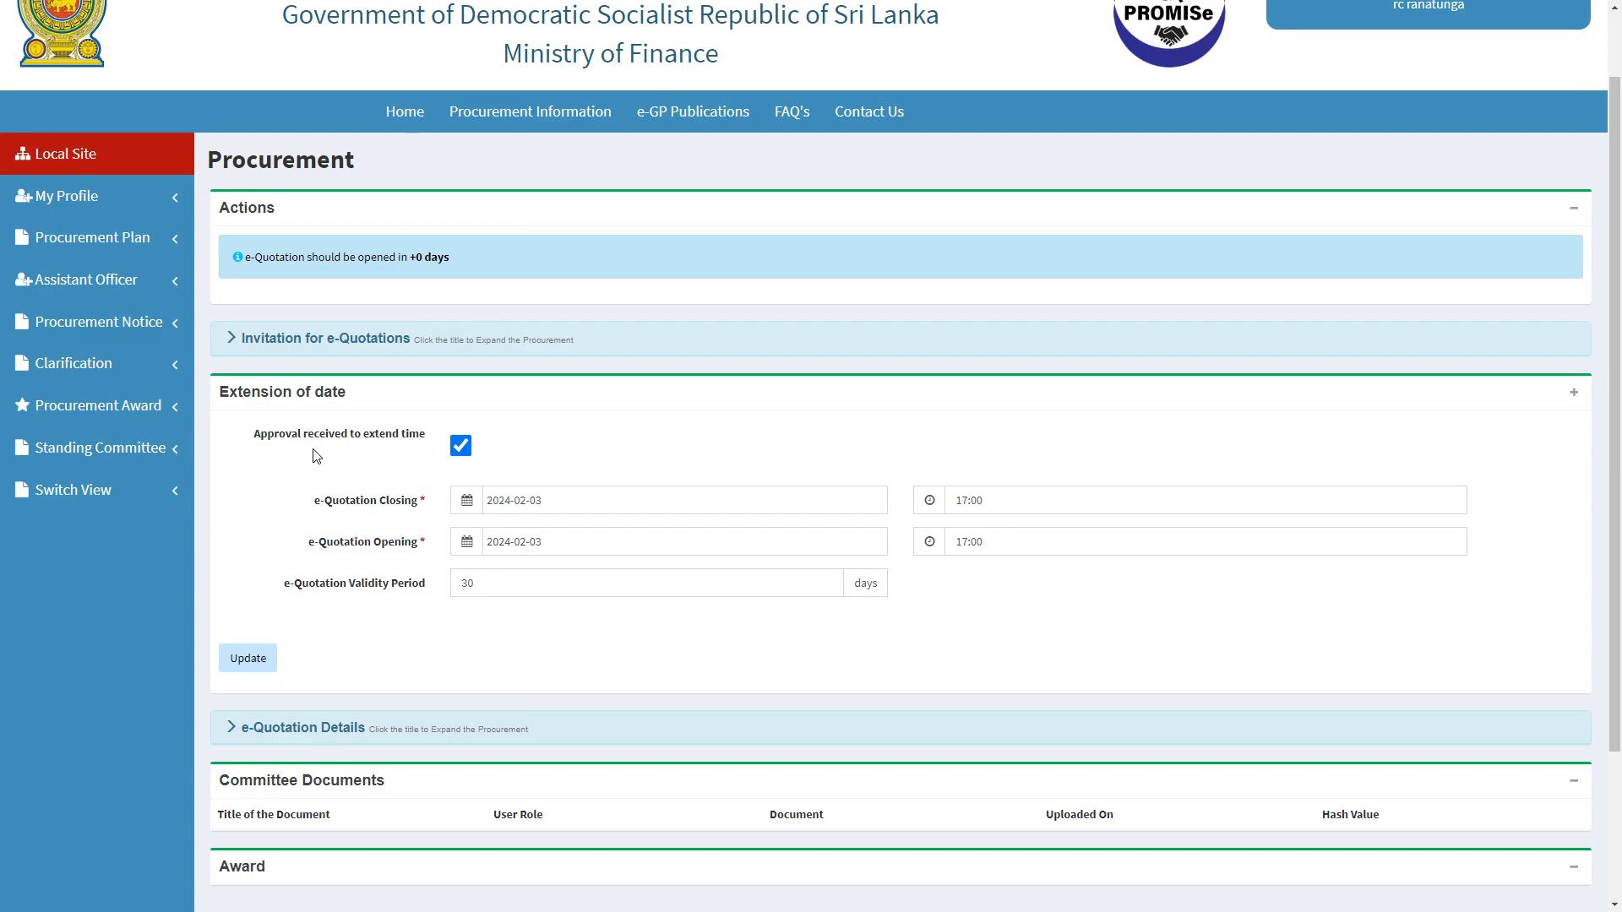
- Set the e-Quotation closing date to 2024-02-05 and the closing time to 16:00
click(592, 506)
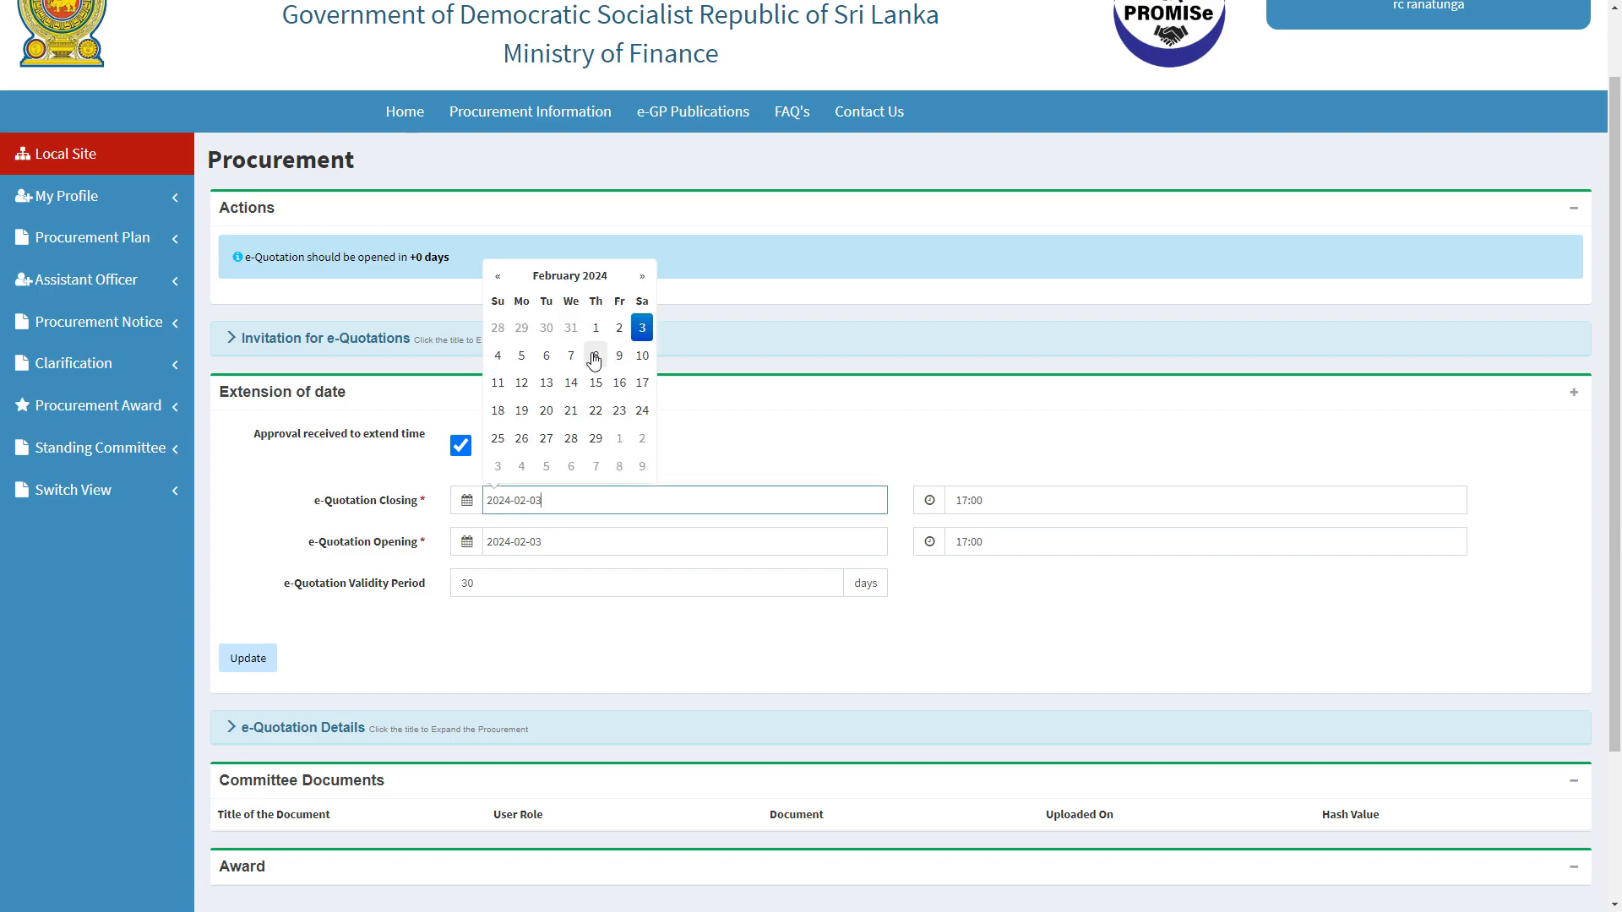
click(523, 356)
click(985, 492)
click(977, 459)
- Set the e-Quotation opening date to 2024-02-05 and the opening time to 16:00
click(673, 539)
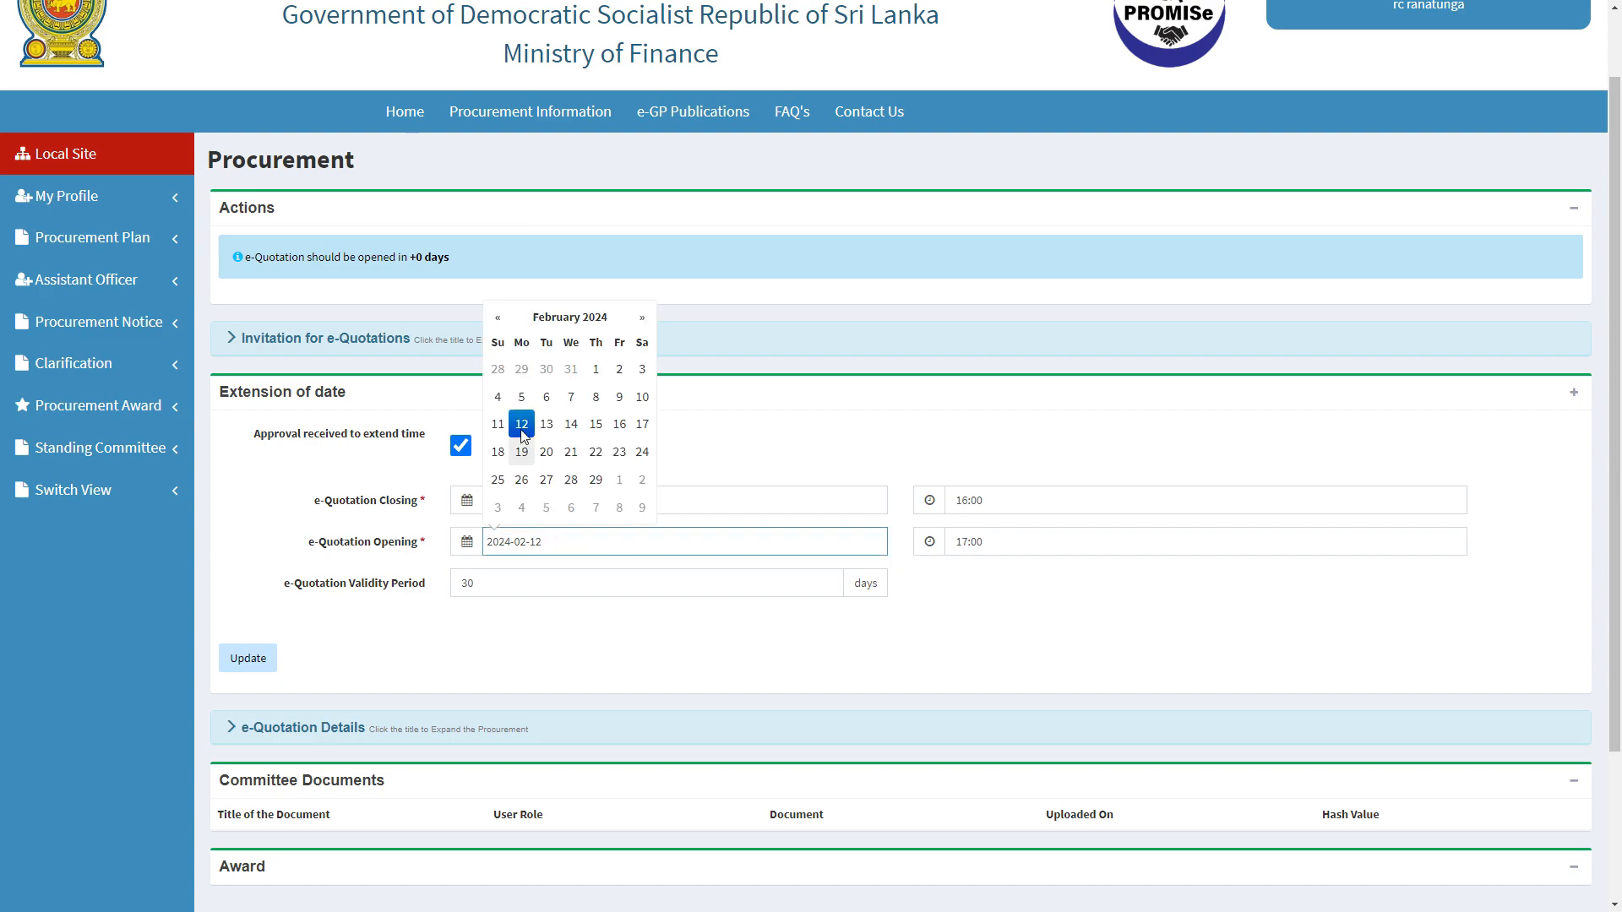
click(517, 398)
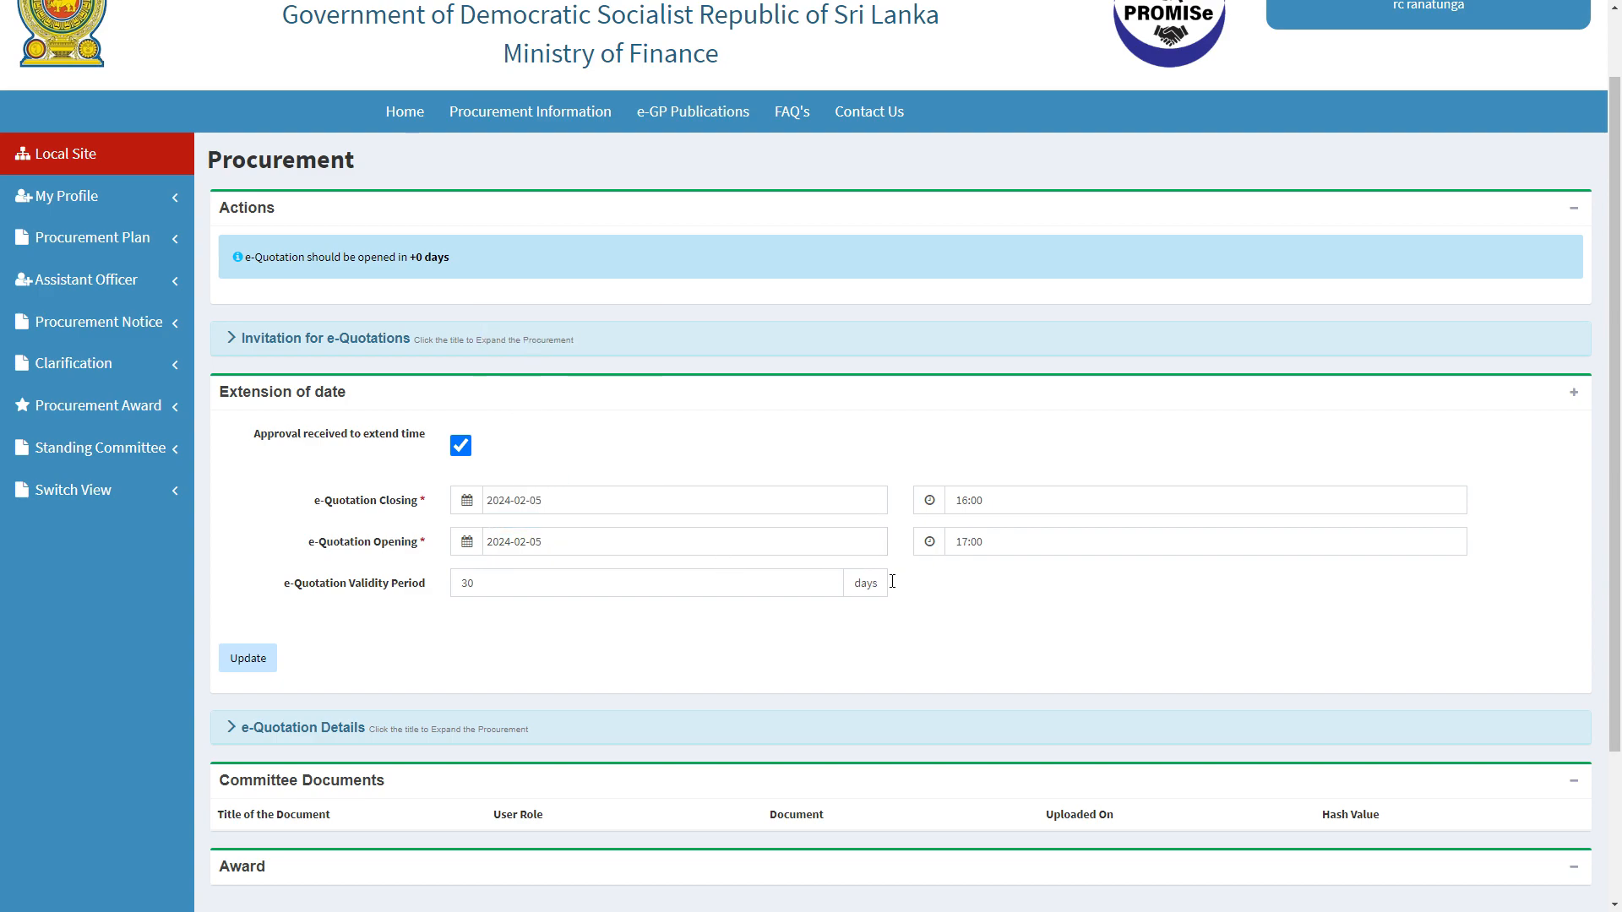
click(1003, 545)
click(977, 502)
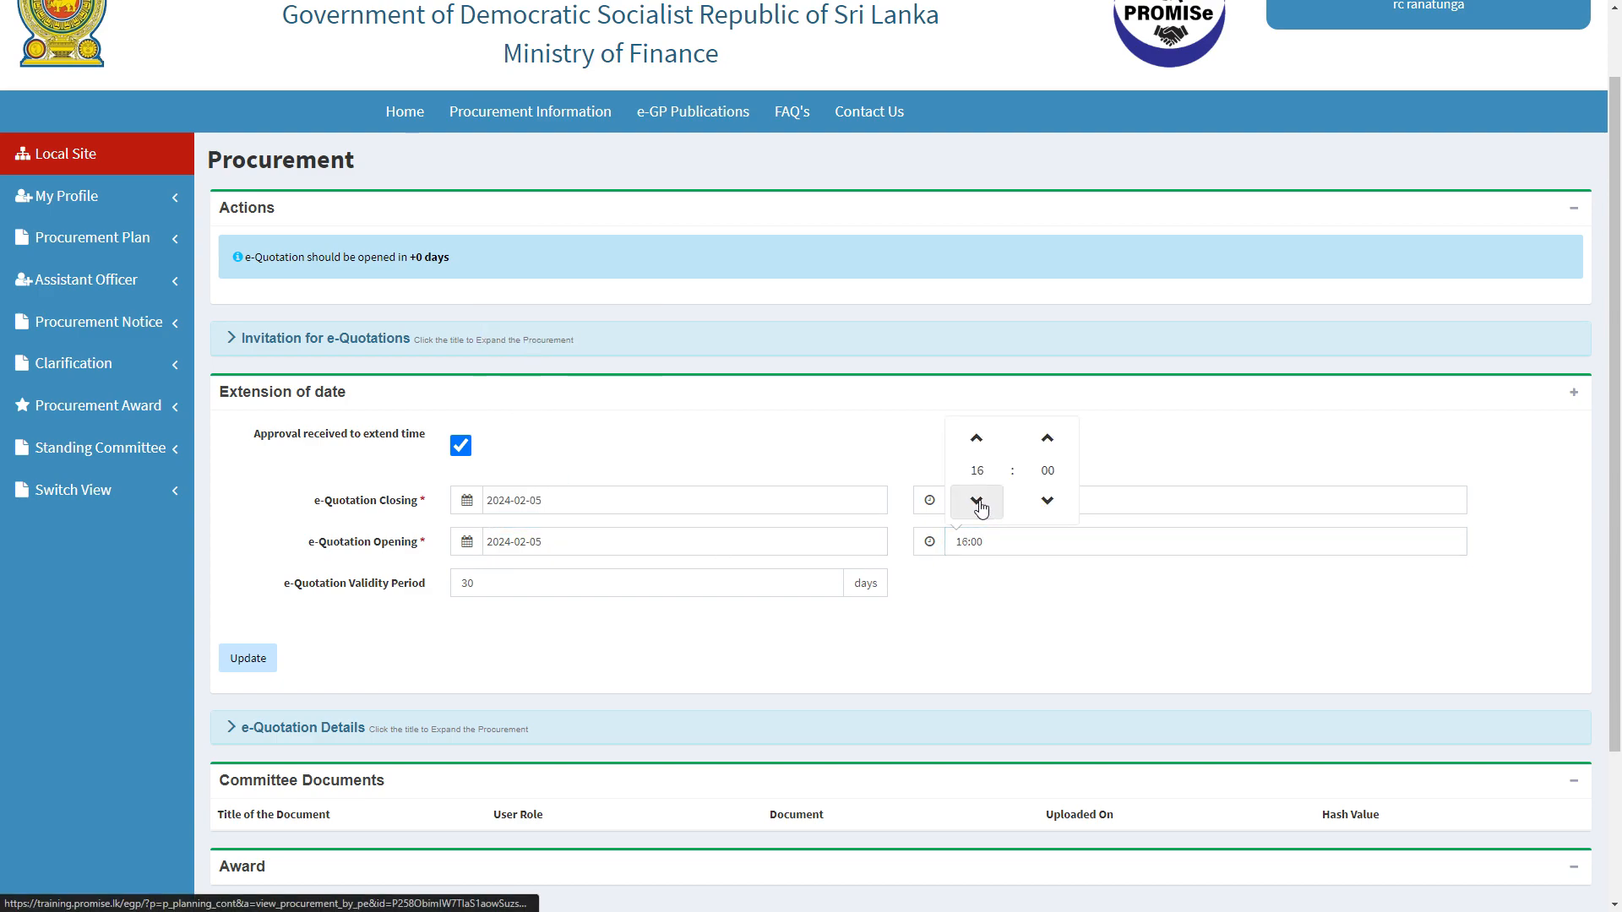
click(981, 587)
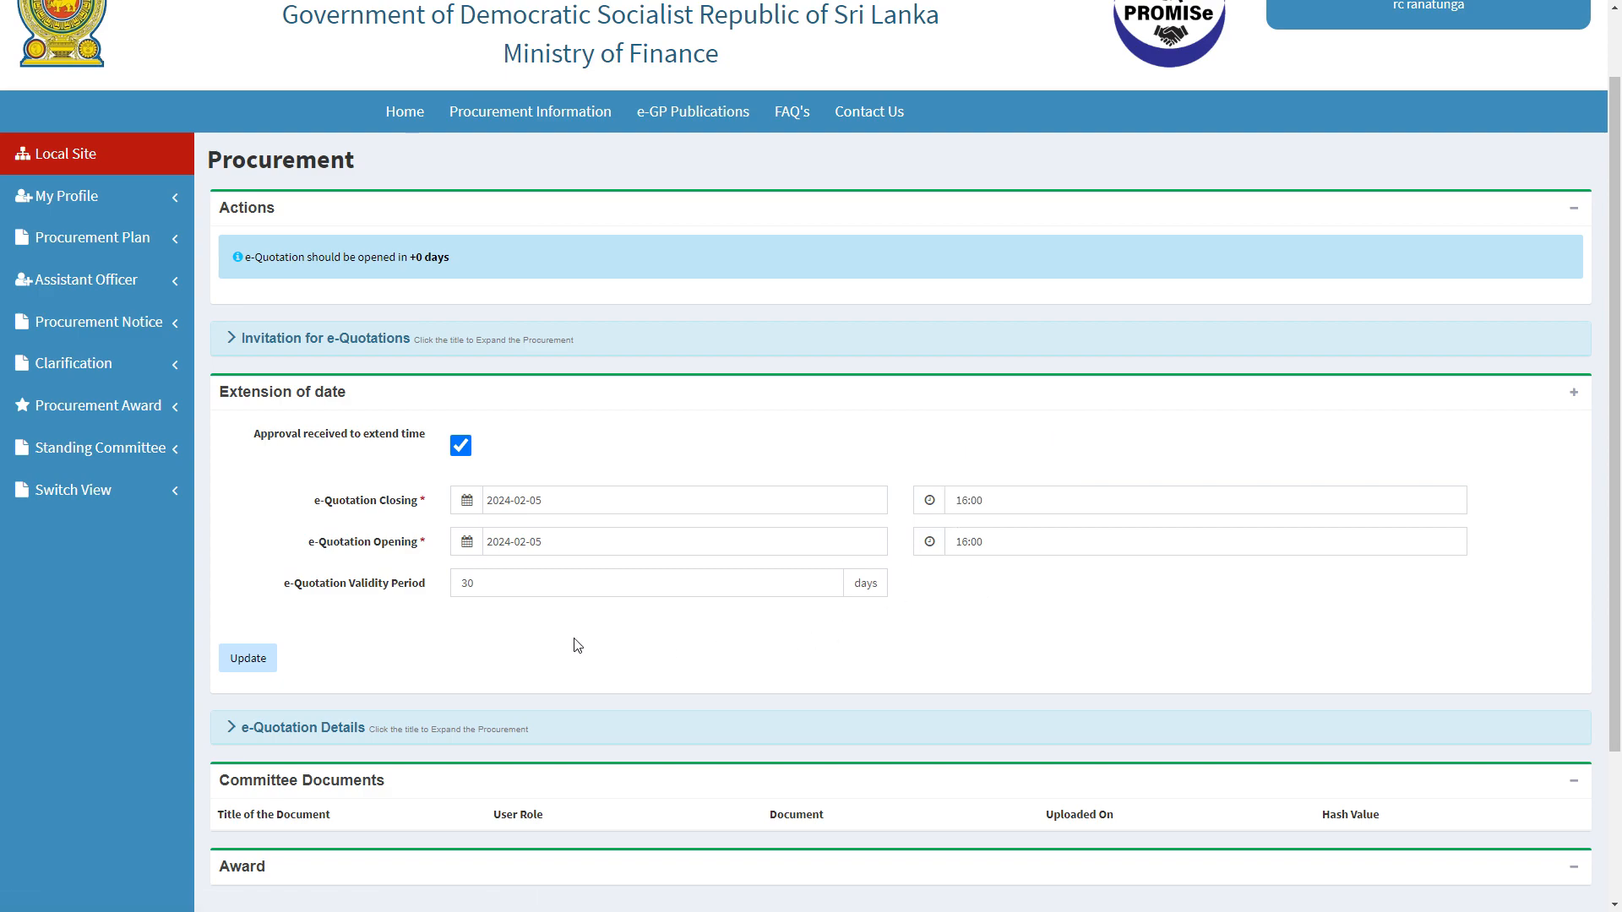
- Set the e-Quotation validity period to 35 days and submit the date extension update
click(549, 581)
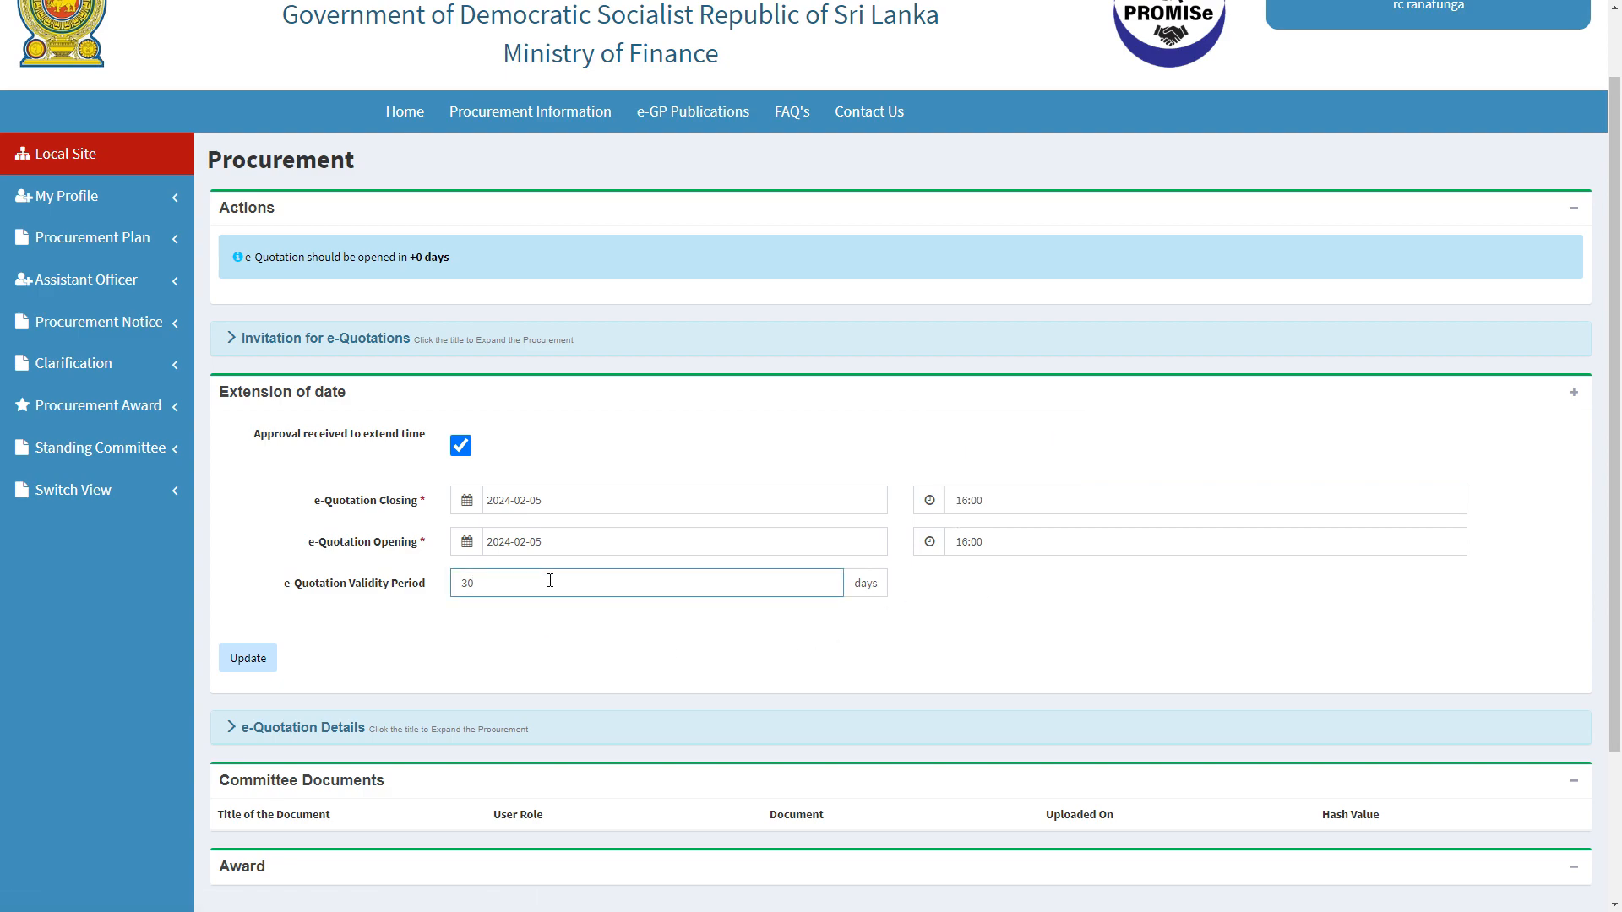
text(5)
click(248, 661)
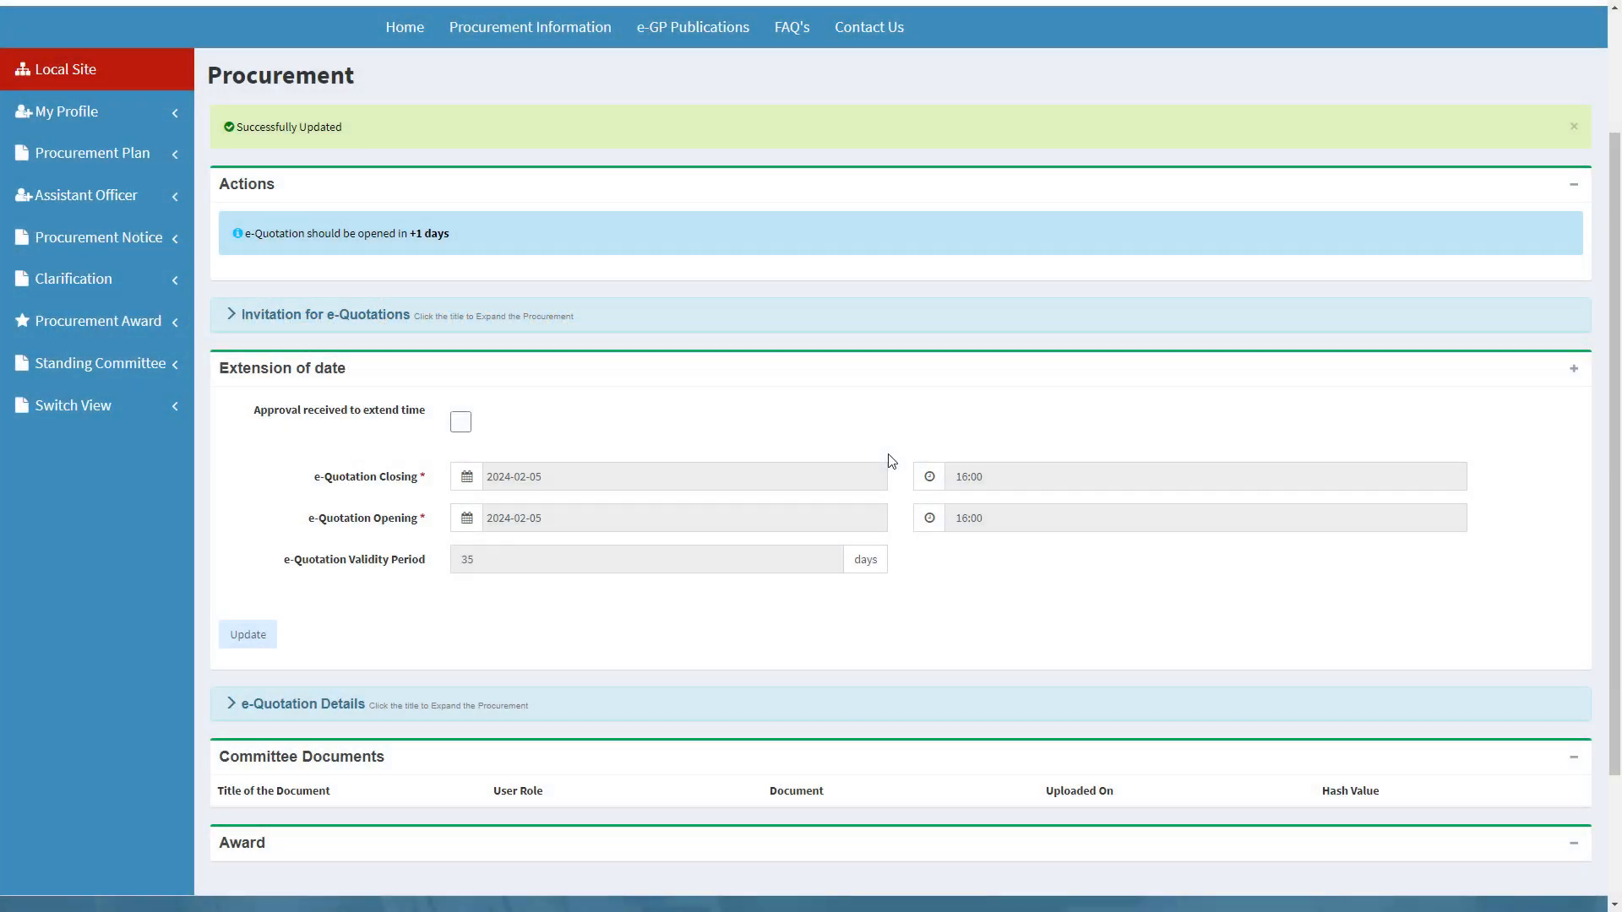
- Expand the e-Quotation details to view the vendor acknowledgements and the e-Quotation submission counts
click(358, 706)
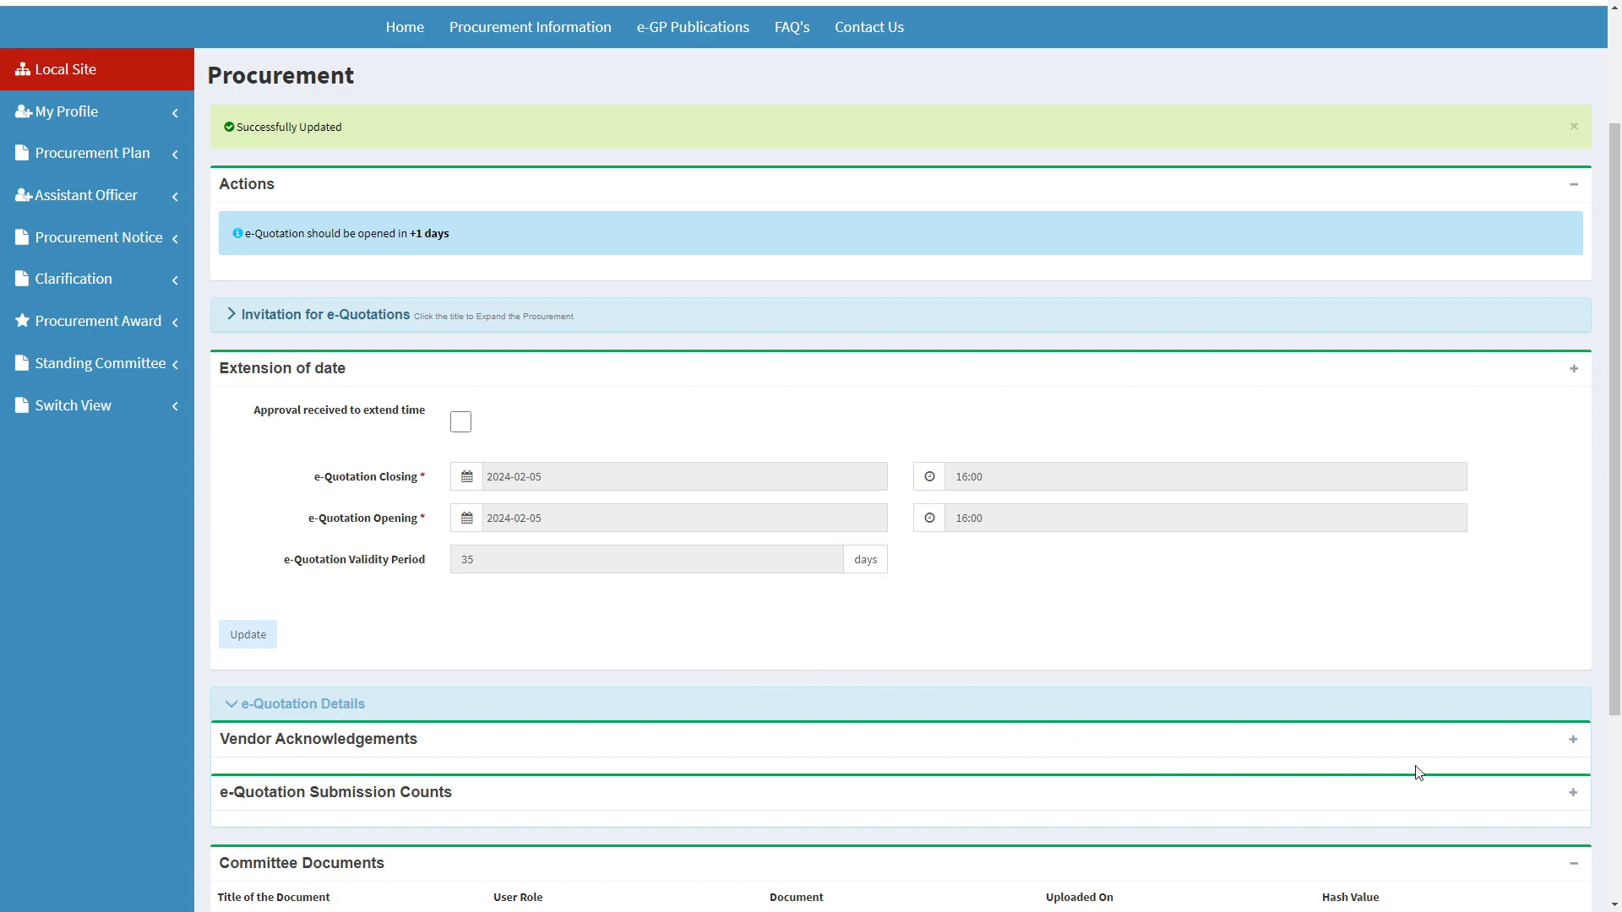
click(1570, 743)
scroll(1520, 764, down, 4)
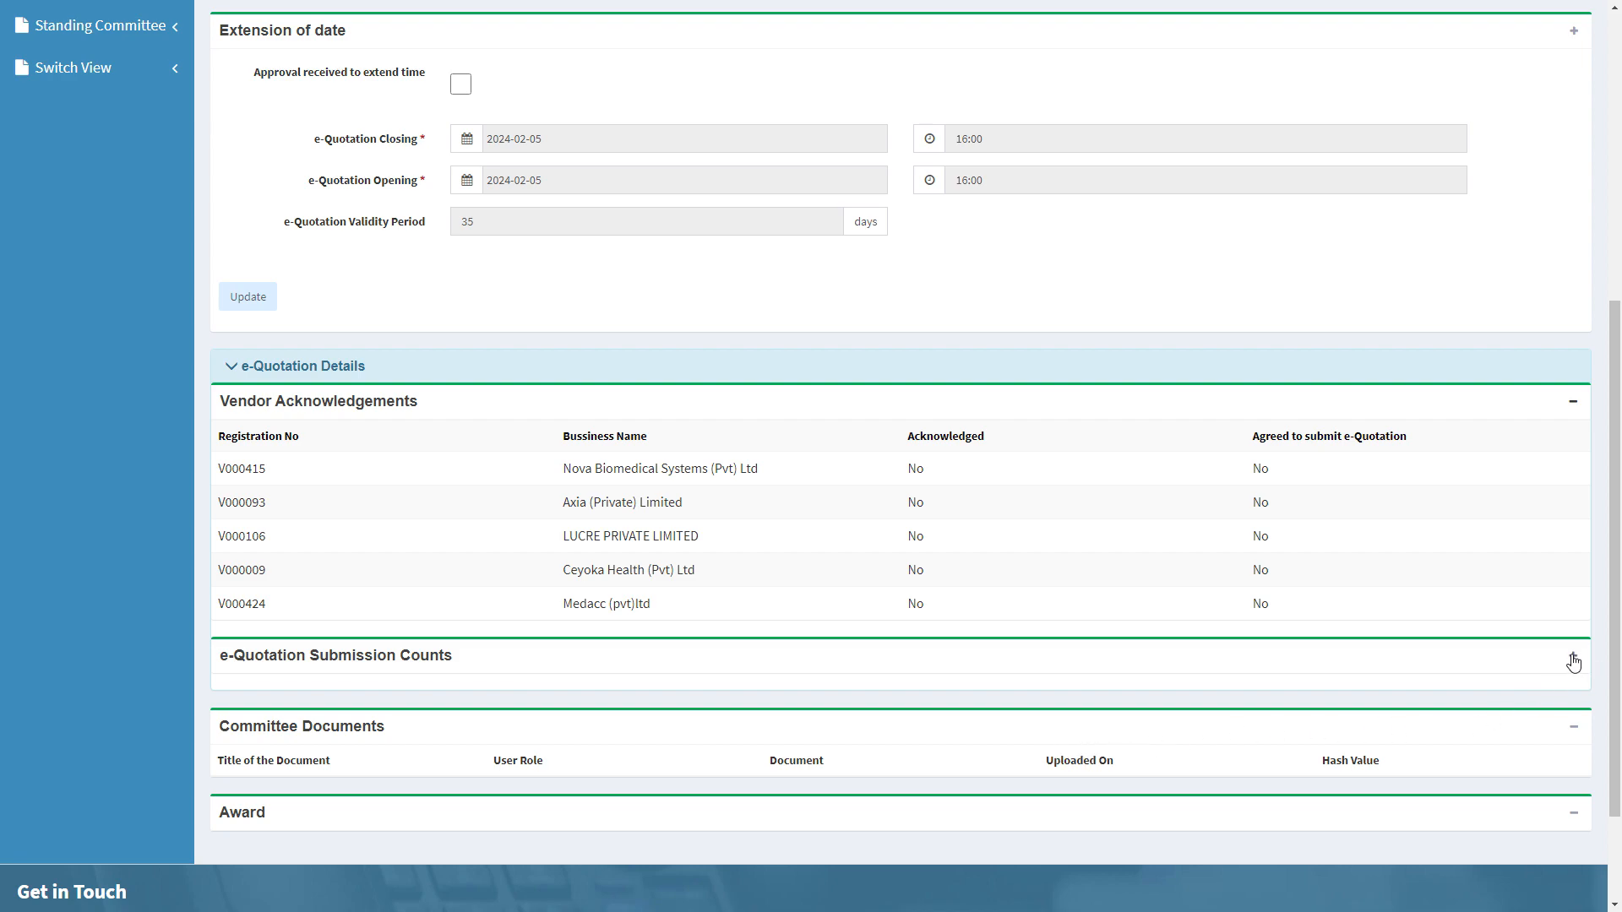
click(1573, 659)
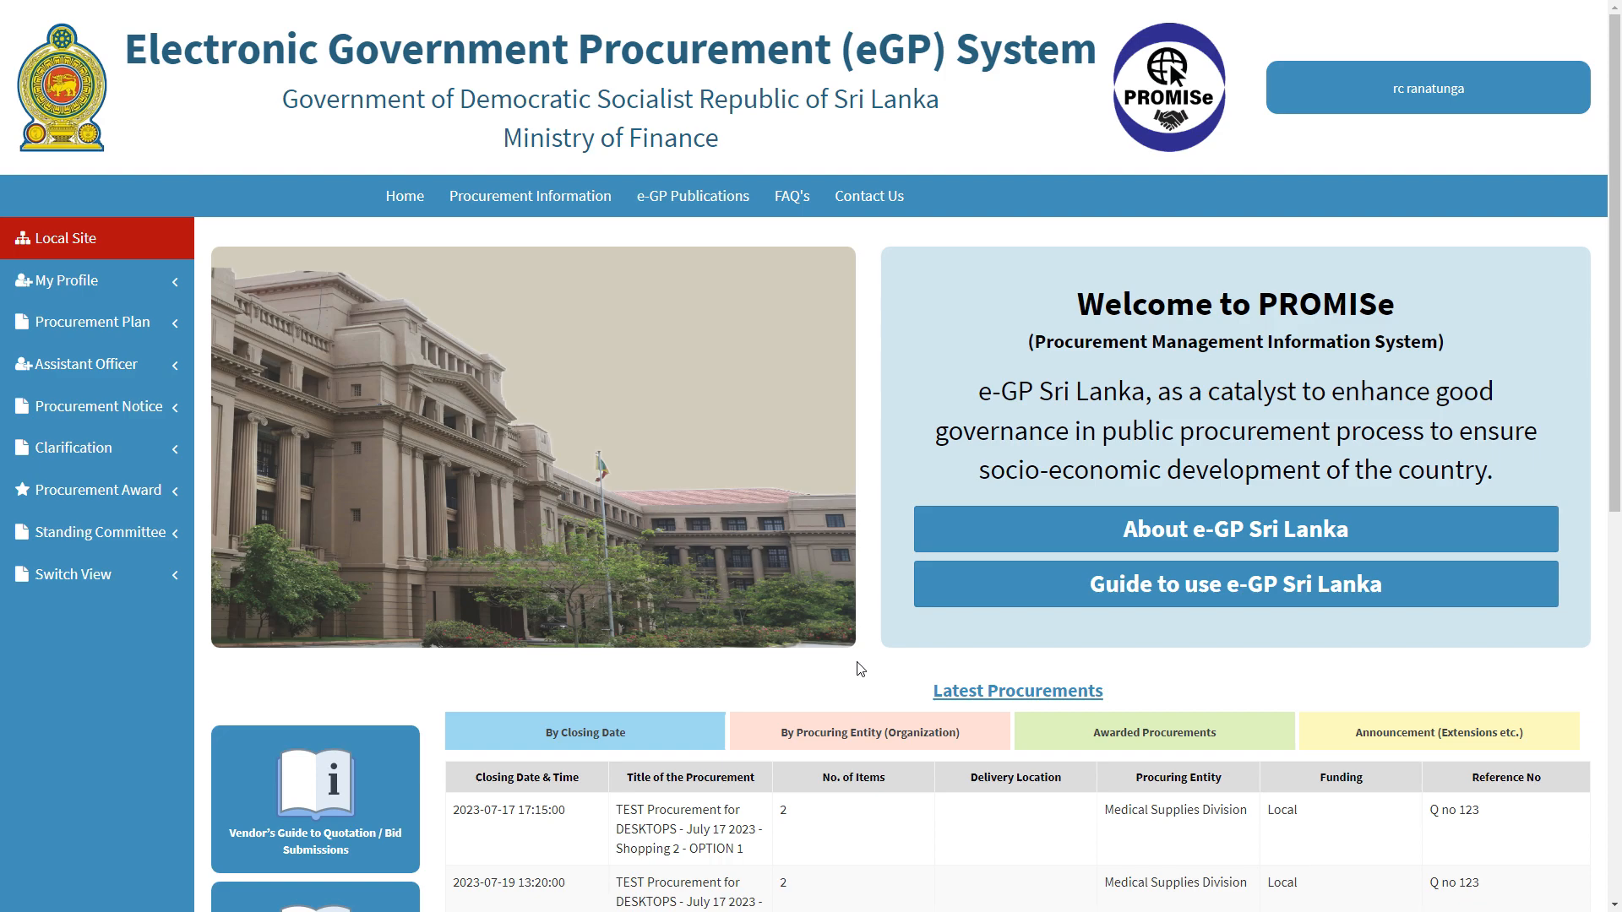
- Open the list of procurement clarifications and view the clarification for Proc of Laptops and laser printers (1304)
click(99, 465)
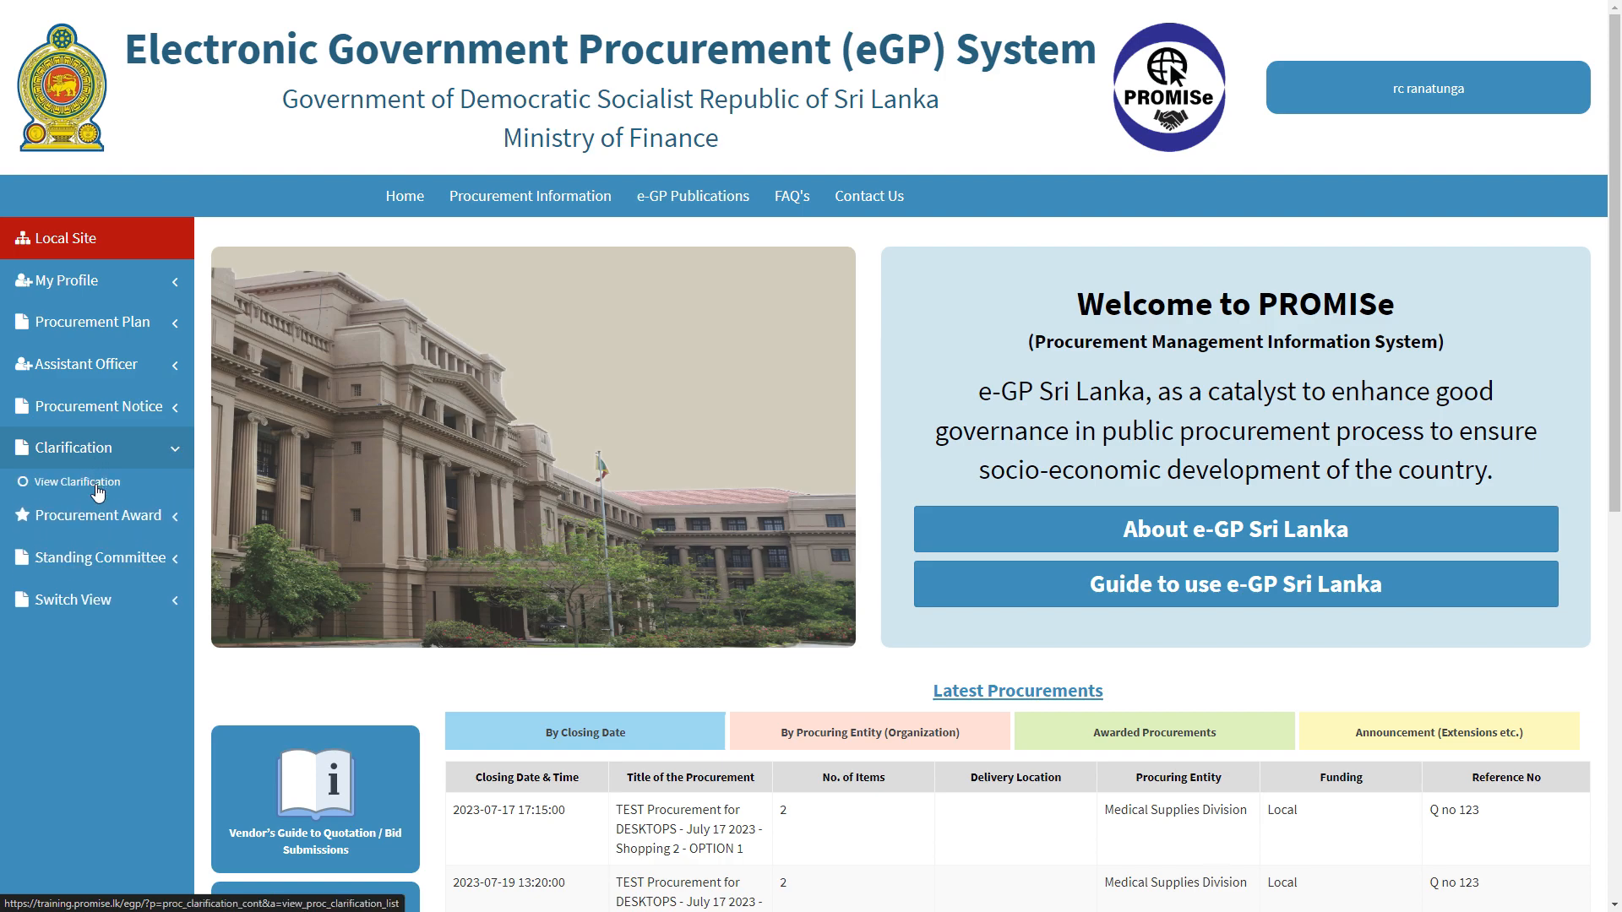
click(97, 489)
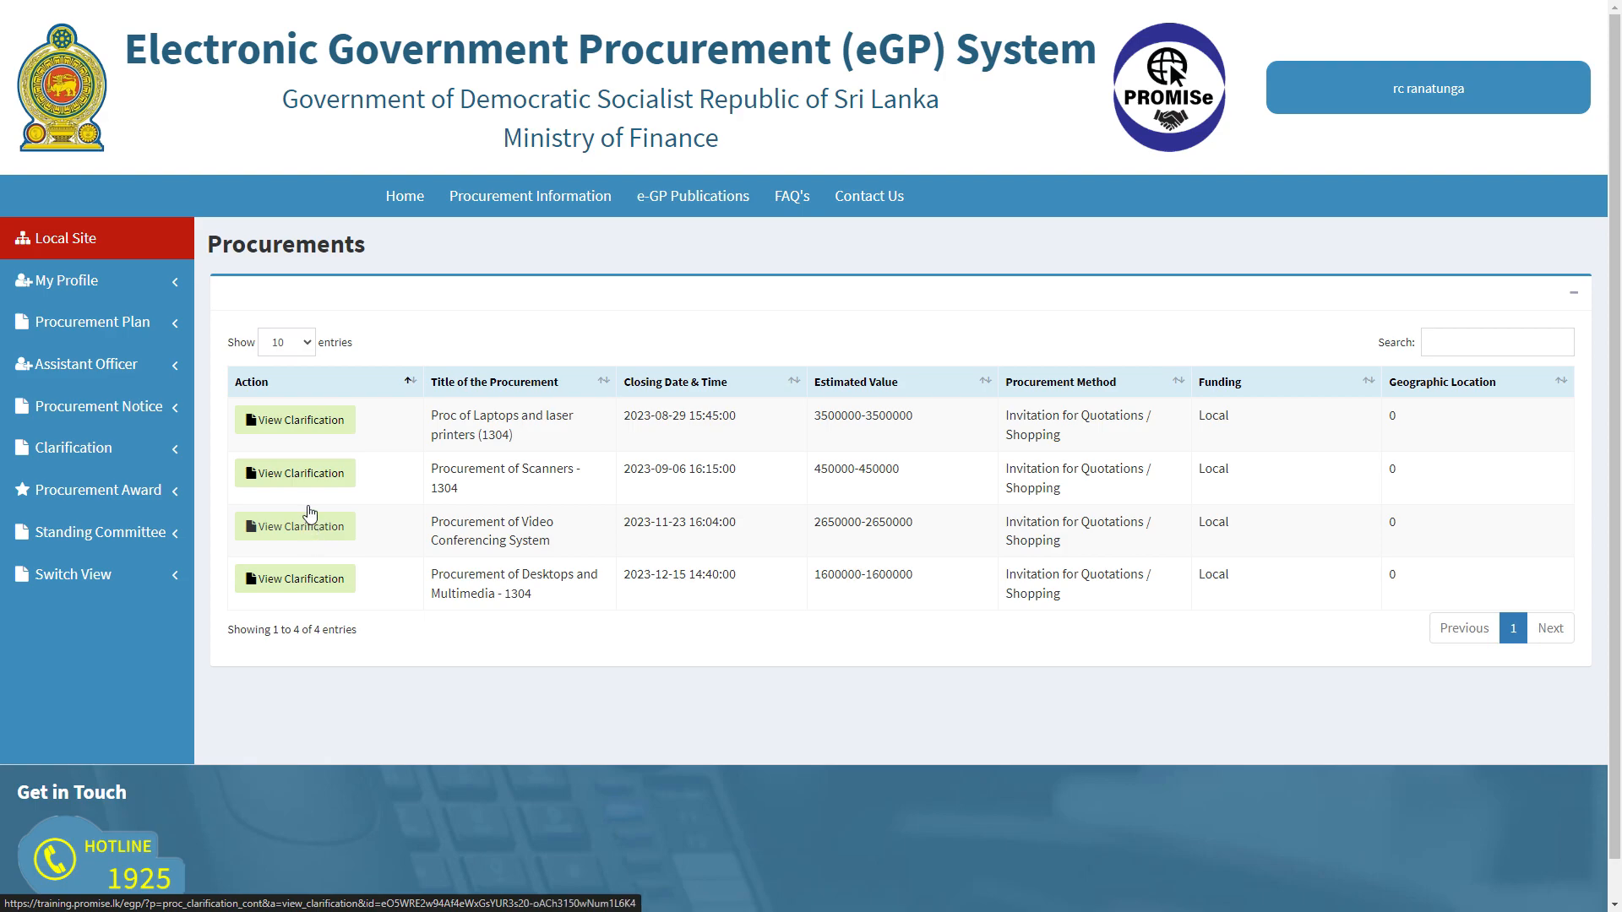
click(307, 423)
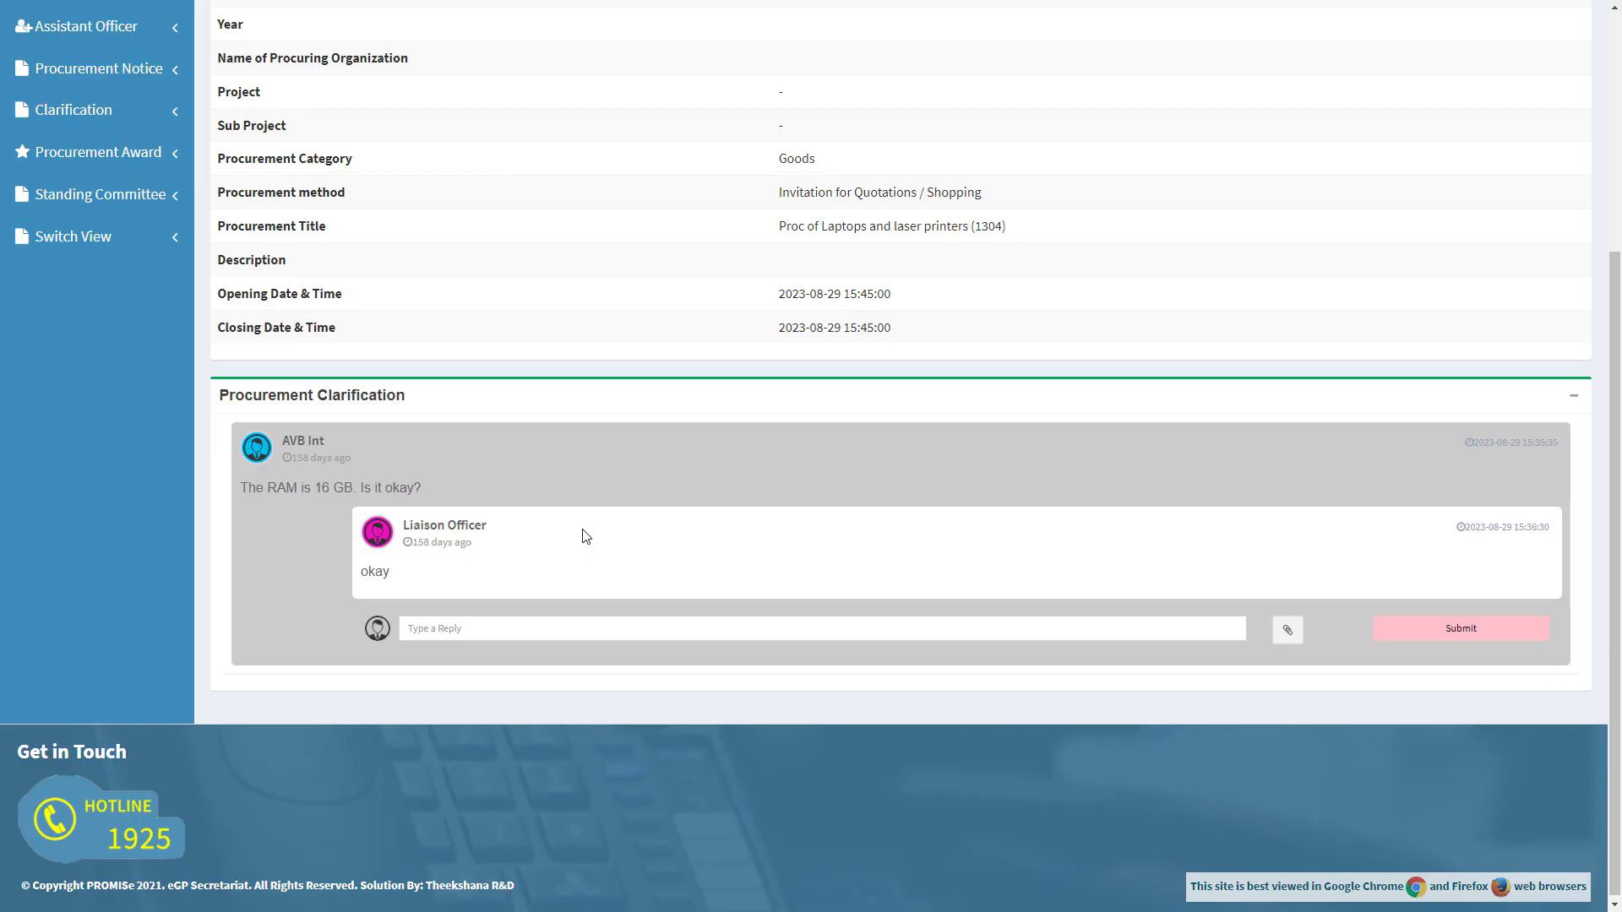